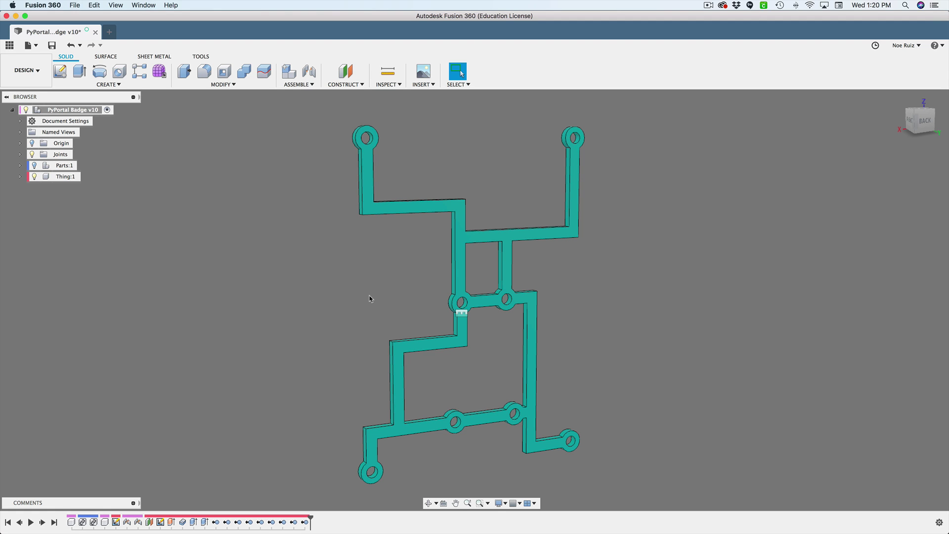
Step: Examine the teal mounting frame and how it holds the circuit boards of the badge from several angles
shift+middle_drag(369, 299, 381, 267)
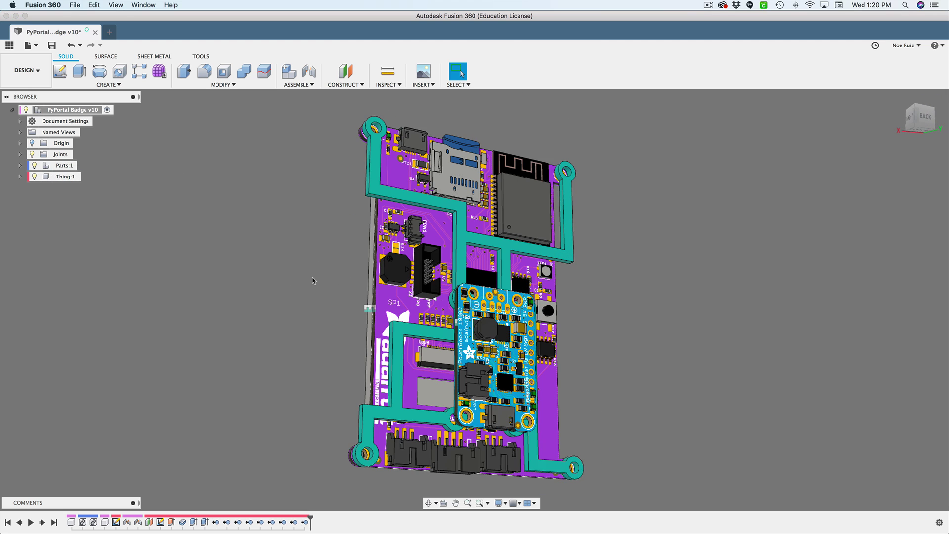
shift+middle_drag(312, 280, 358, 309)
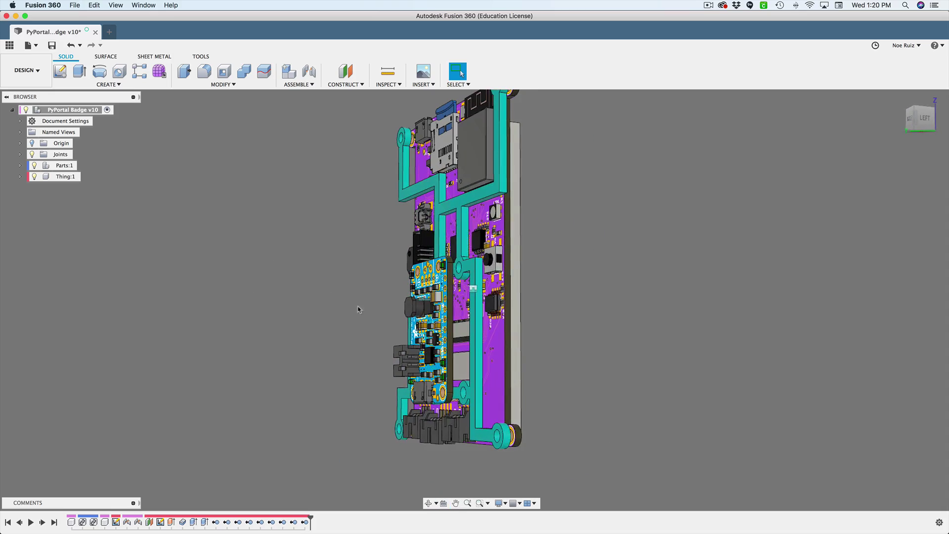
scroll(451, 280, up, 5)
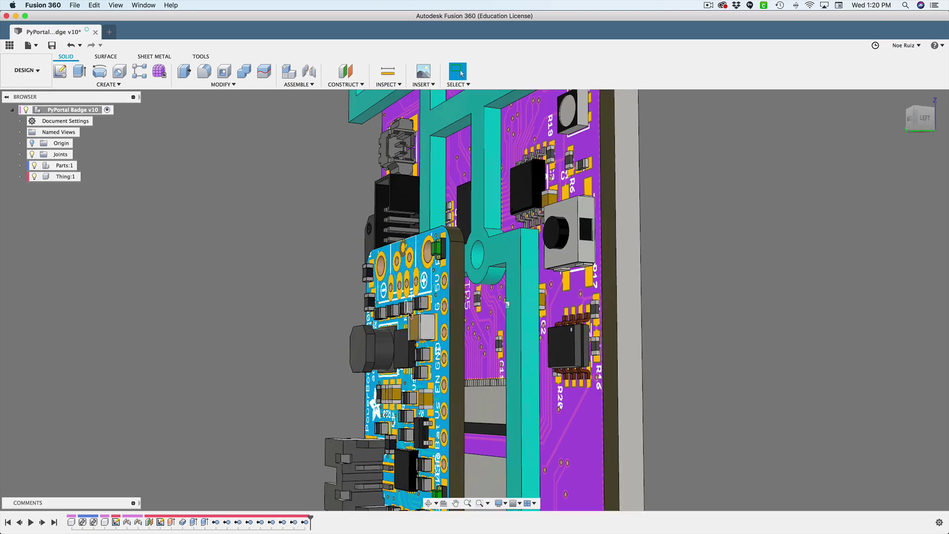
scroll(408, 340, down, 5)
shift+middle_drag(294, 289, 331, 304)
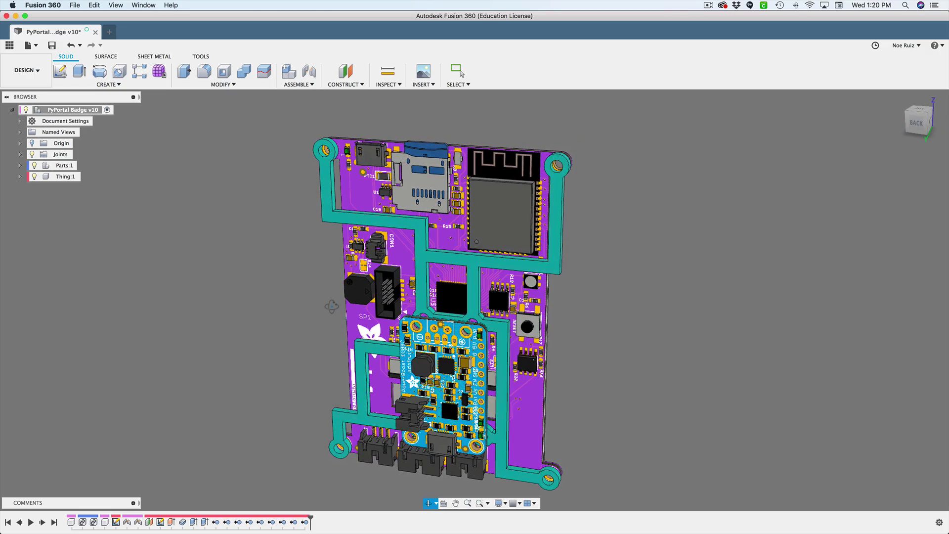
key(Escape)
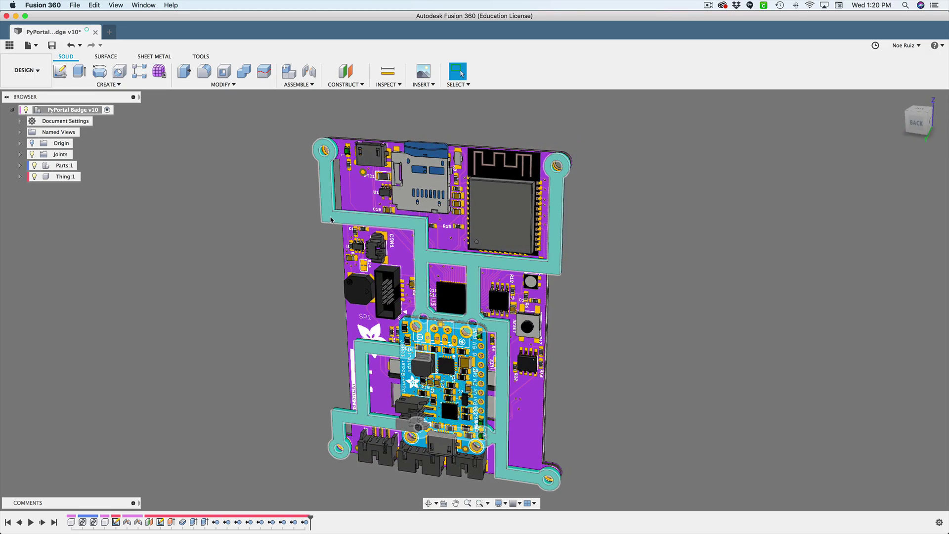
shift+middle_drag(293, 305, 324, 270)
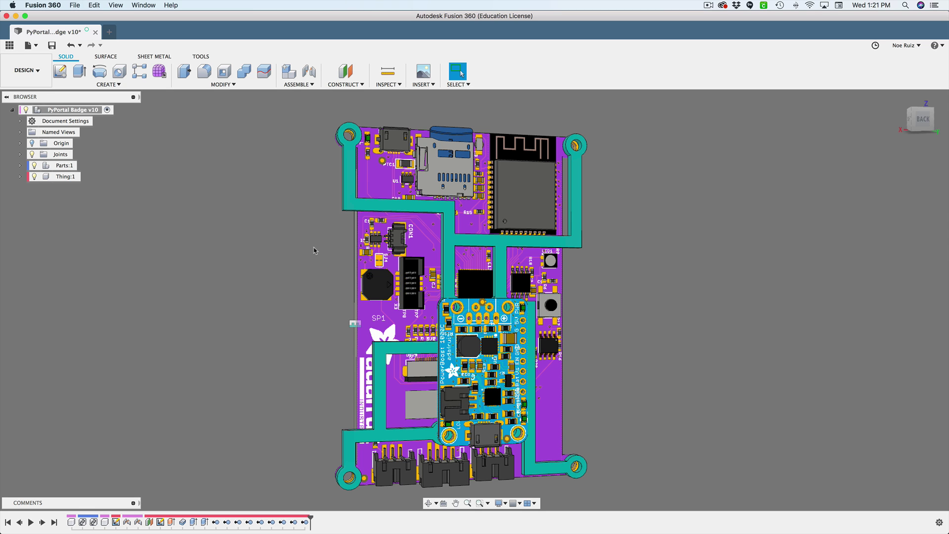
middle_drag(314, 250, 319, 236)
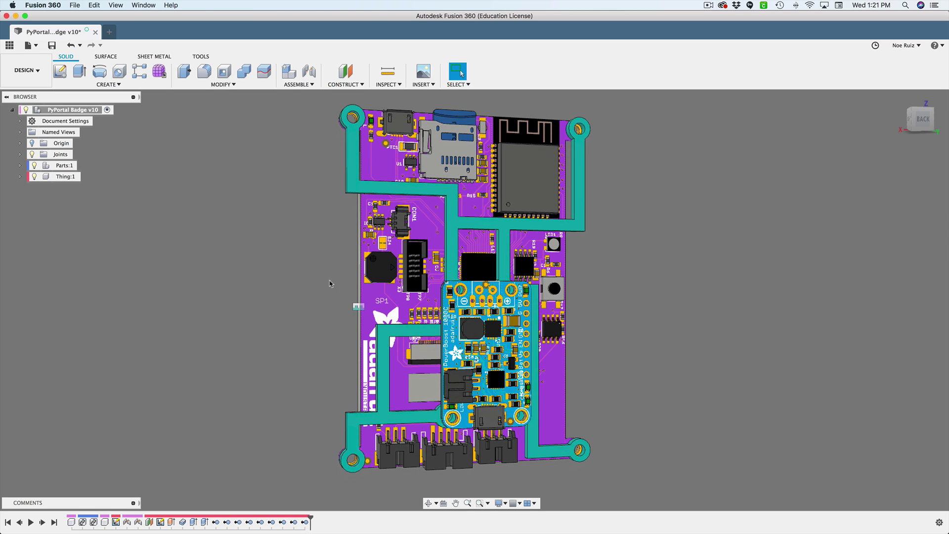
Step: Create a new design and start a sketch on the horizontal ground plane
key(super+n)
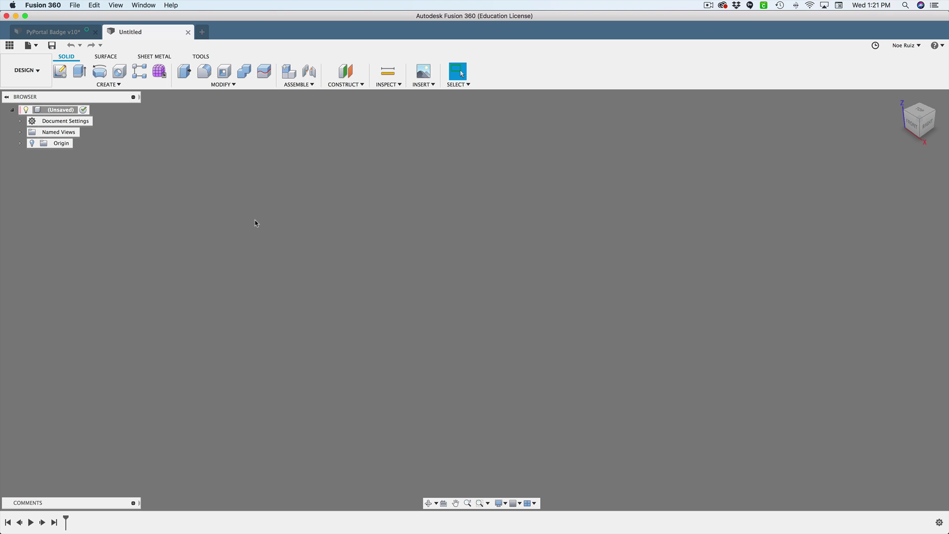
click(59, 71)
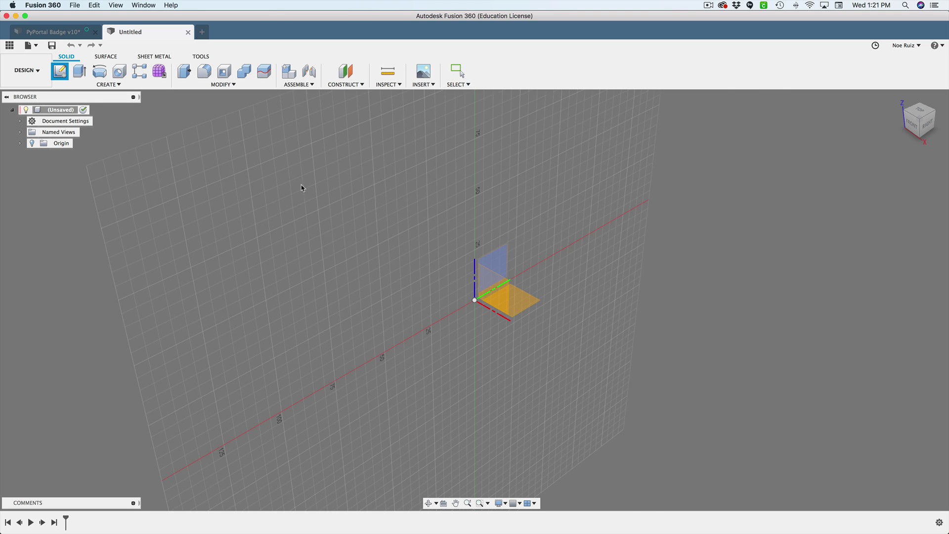
click(514, 304)
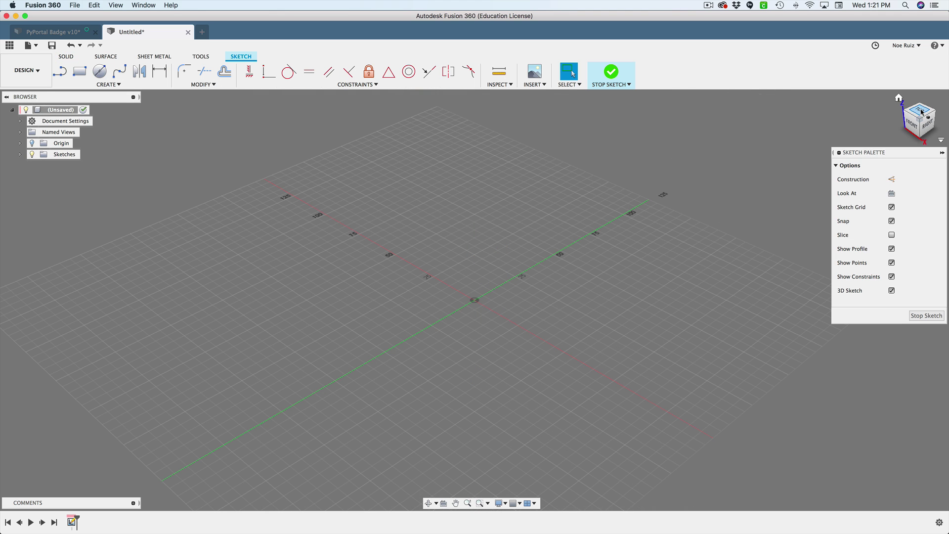
Step: Sketch a stepped line chain starting on the horizontal axis: up, 40 mm right, about 44 mm up, and back left
key(l)
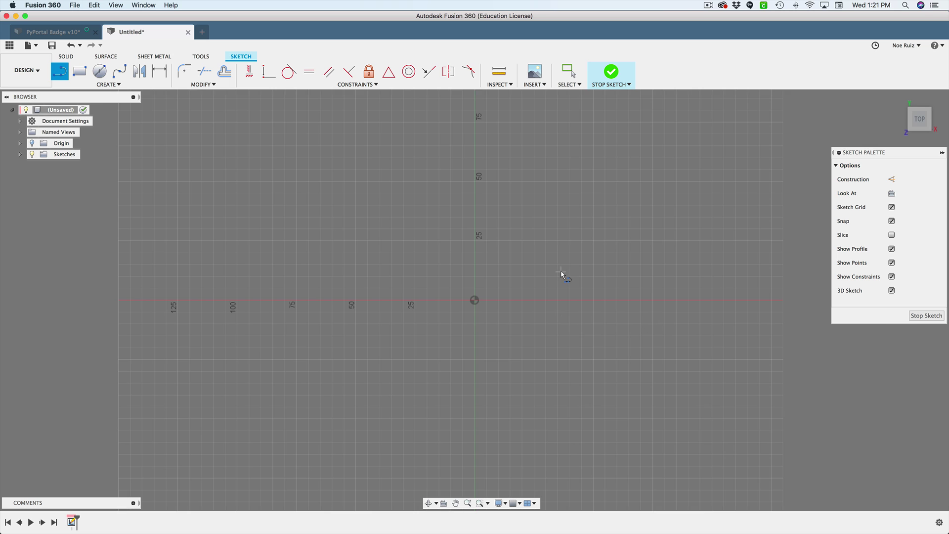
scroll(549, 257, up, 5)
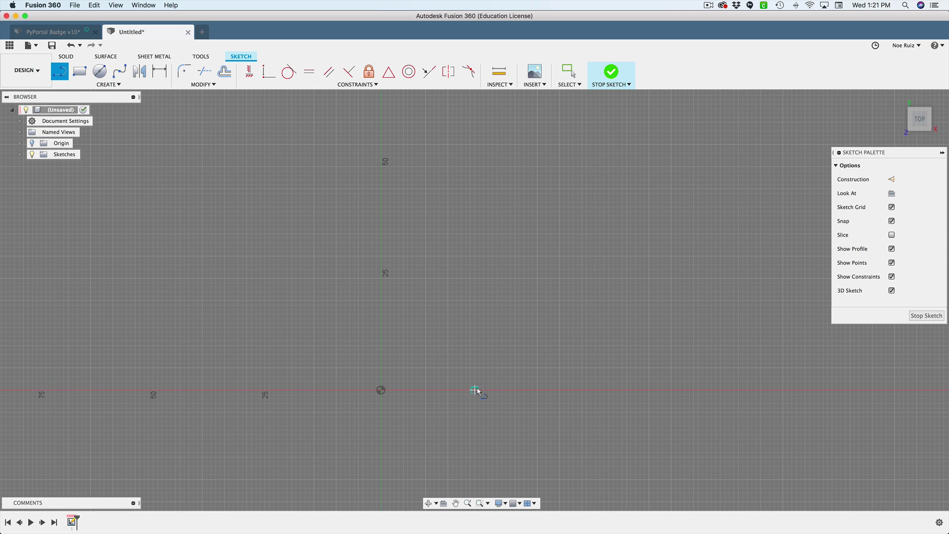
click(474, 390)
click(474, 238)
drag(475, 238, 653, 240)
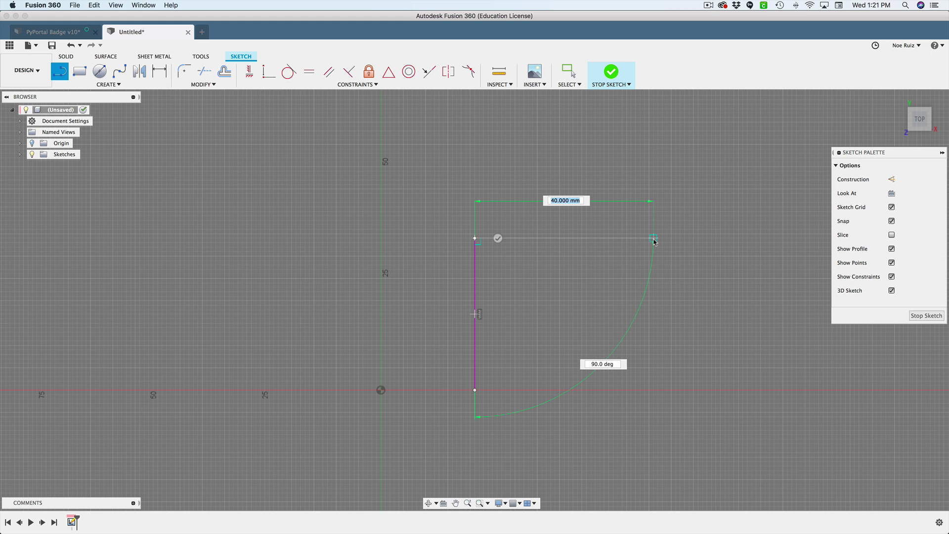
click(653, 239)
middle_drag(644, 143, 655, 237)
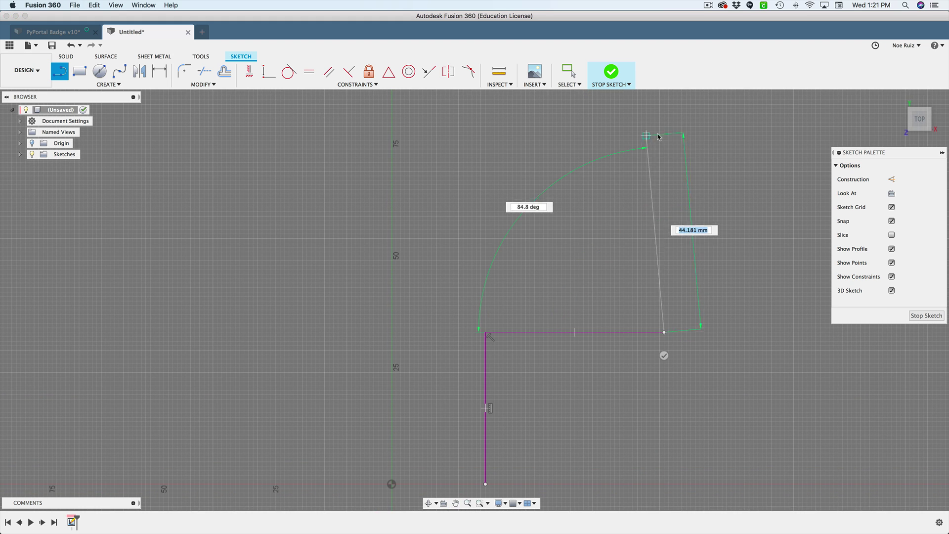
click(664, 136)
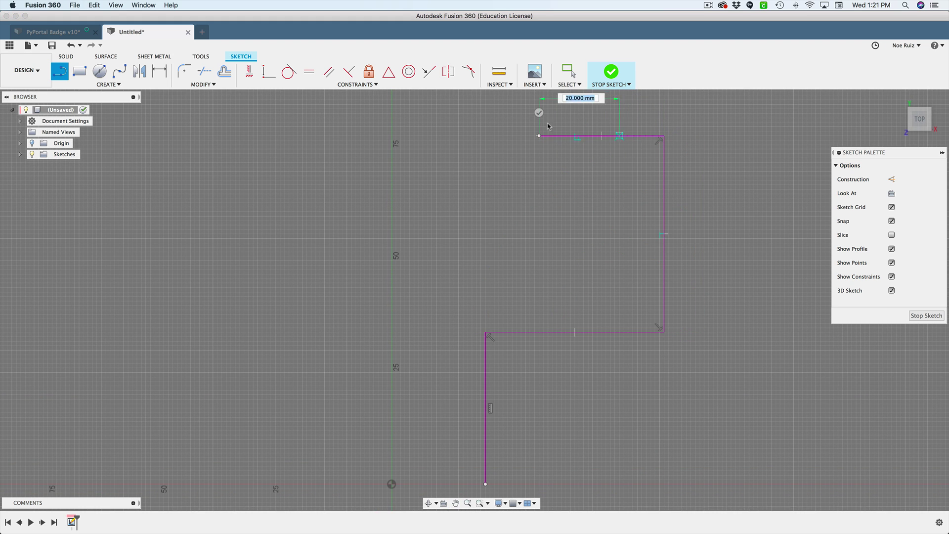
click(539, 113)
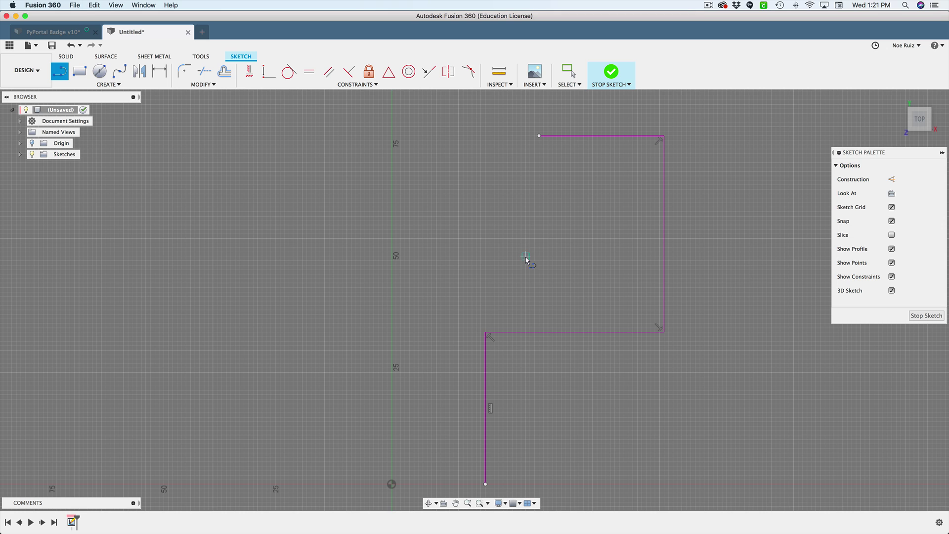
Step: Sketch a branch rising 25 mm from the 40 mm line and running about 15 mm left, constraining its end segment horizontal
click(584, 332)
click(583, 220)
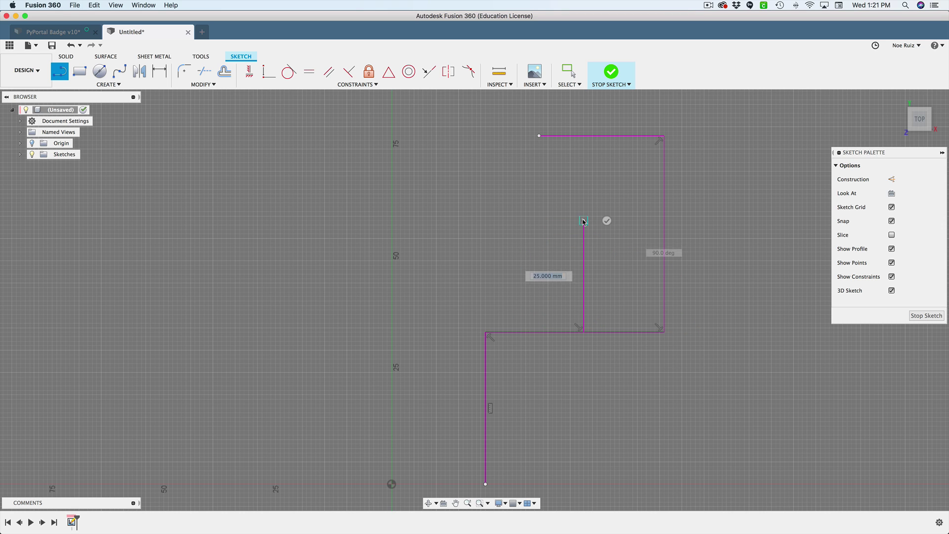
click(516, 216)
key(Escape)
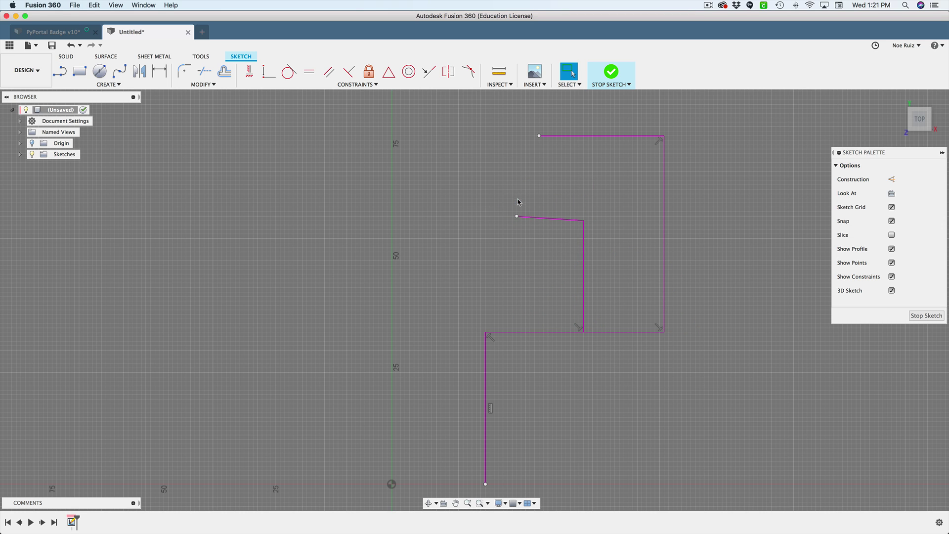
click(539, 220)
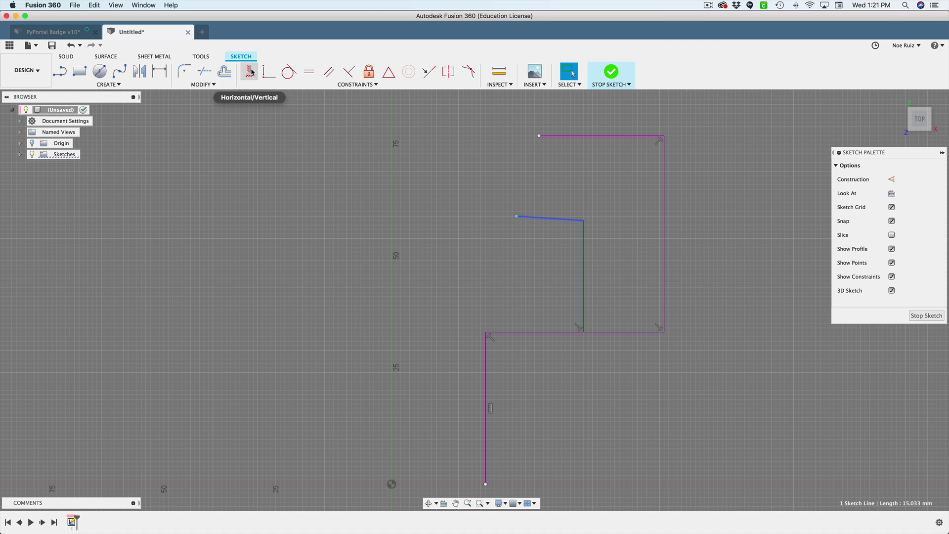
click(250, 71)
key(Escape)
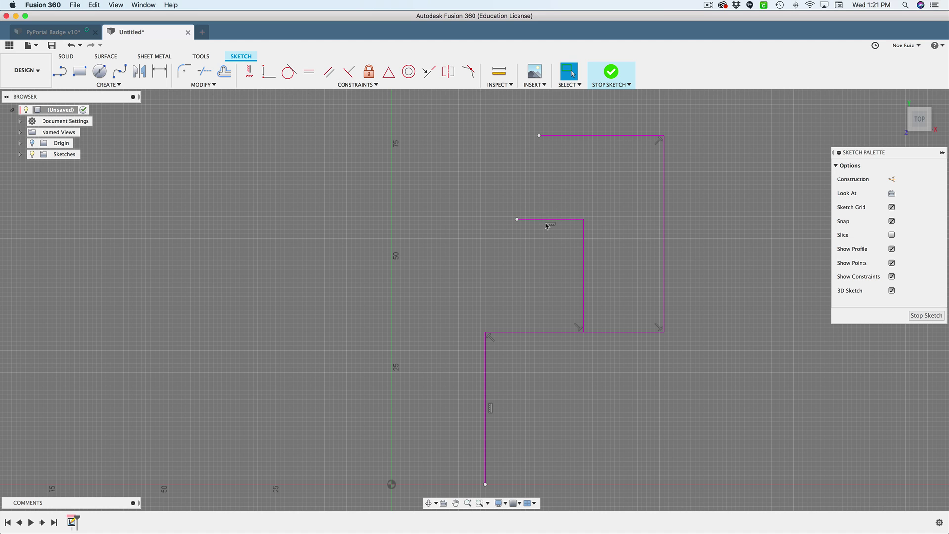
Step: Sketch a second branch from the tall vertical line: right, down, about 50 mm left, and a short segment down
key(l)
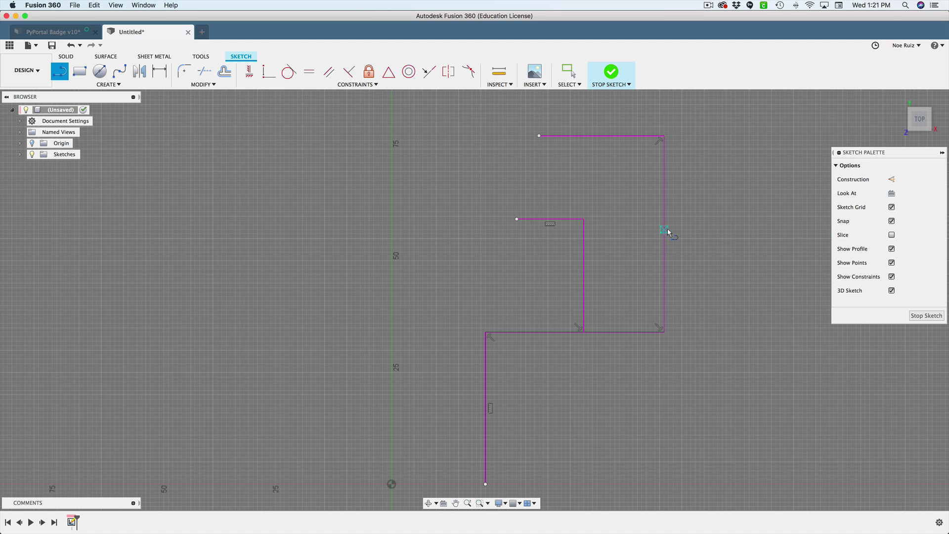
click(667, 231)
click(785, 229)
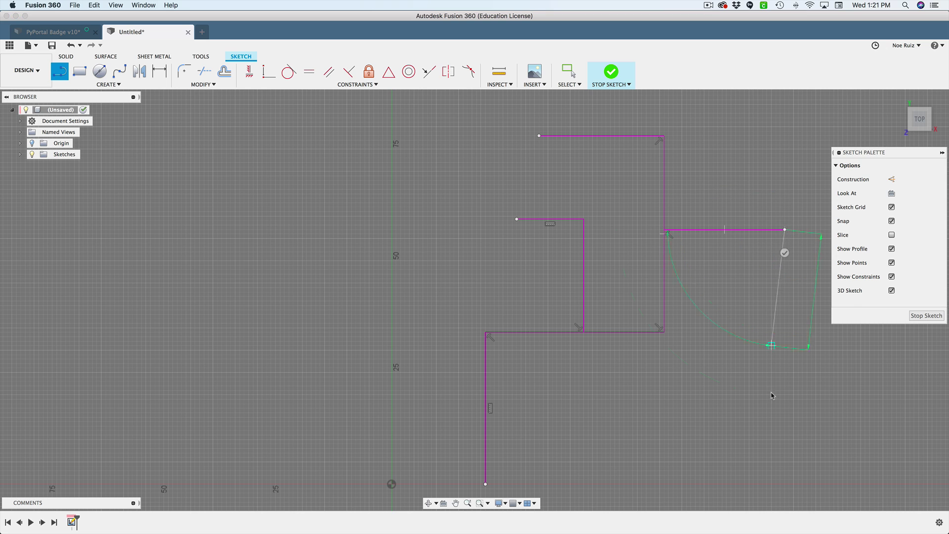
click(784, 386)
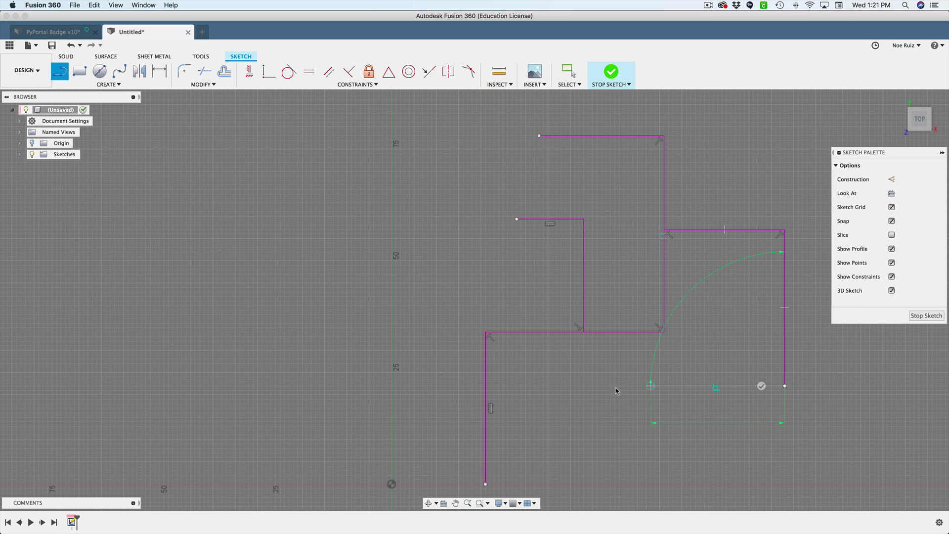
click(565, 387)
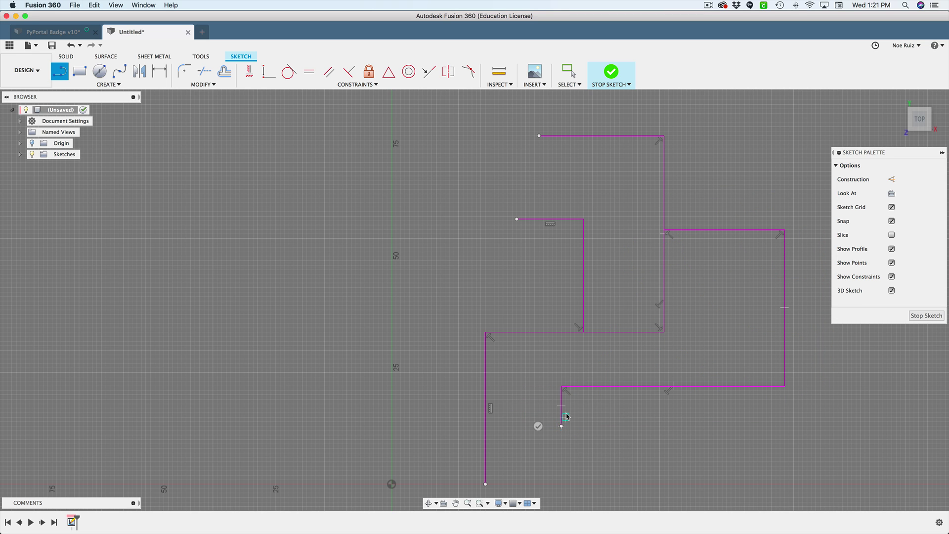
click(538, 426)
middle_drag(534, 423, 467, 398)
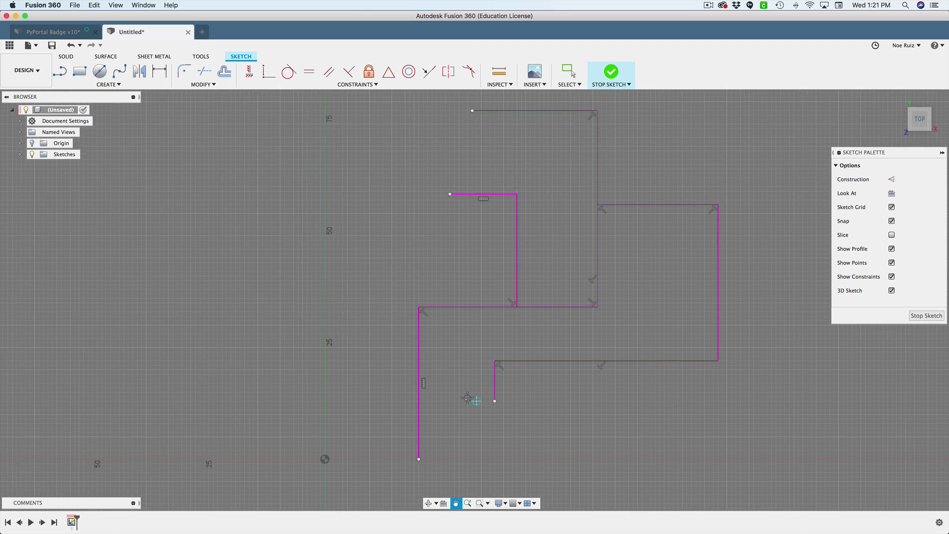
key(t)
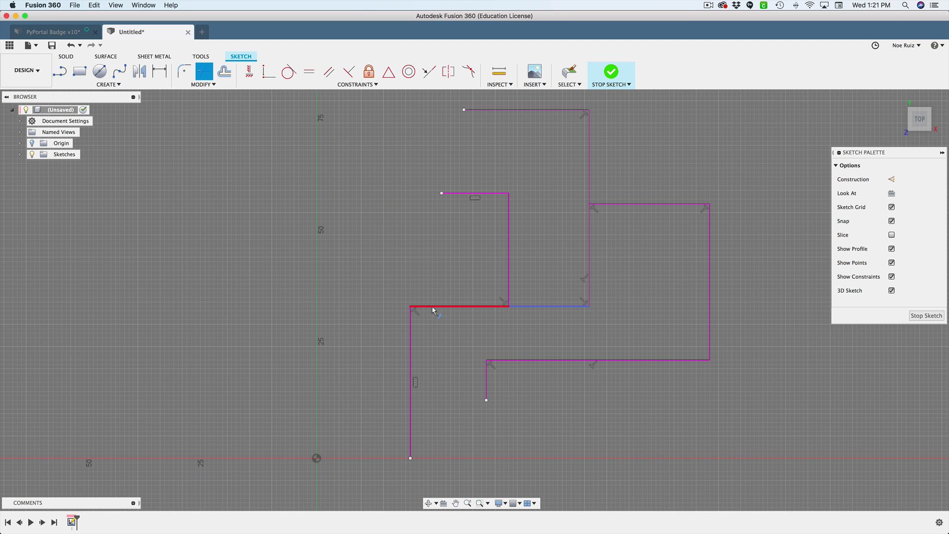
middle_drag(433, 309, 326, 317)
Step: Sketch a third branch from the second branch's upper horizontal line, going up, right and down, and finish the sketch
key(l)
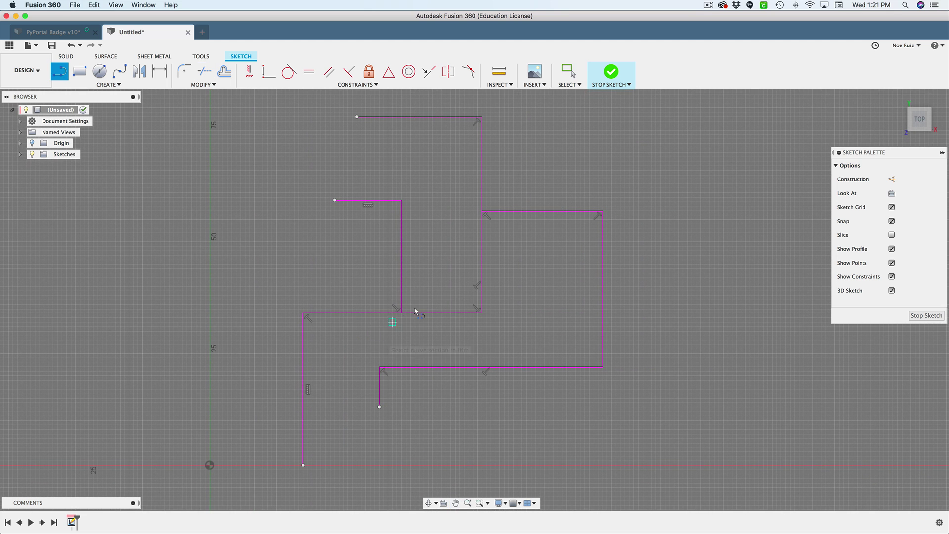
click(559, 212)
click(558, 148)
click(665, 148)
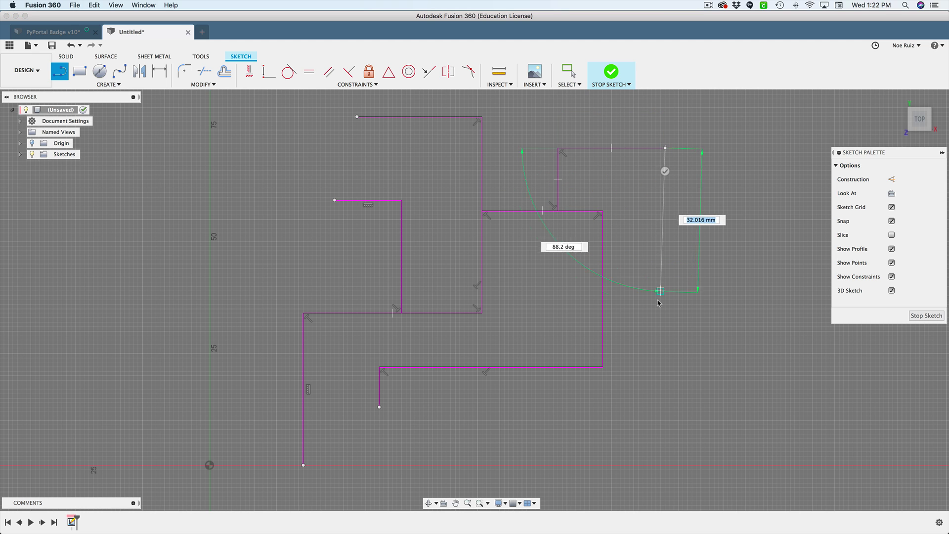
click(664, 303)
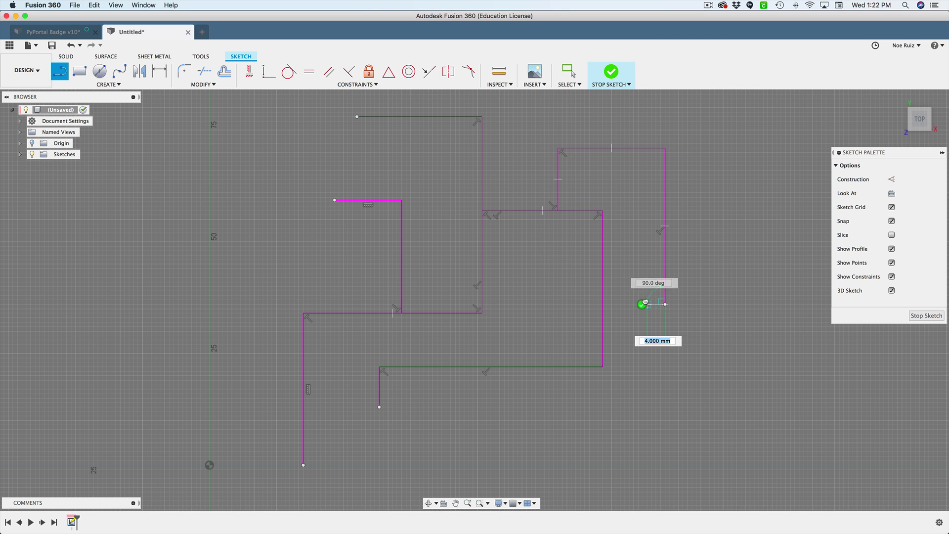
key(Escape)
scroll(600, 308, up, 2)
scroll(615, 295, down, 2)
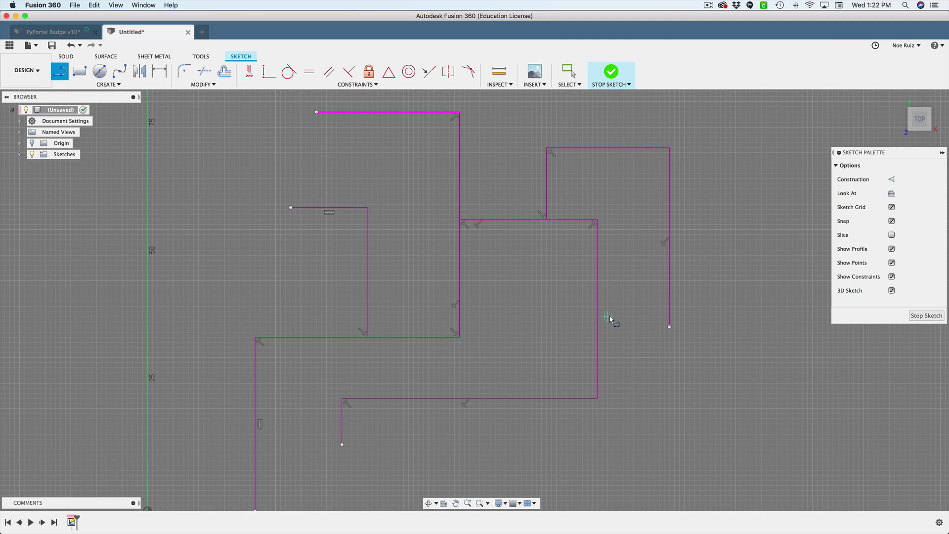
click(611, 74)
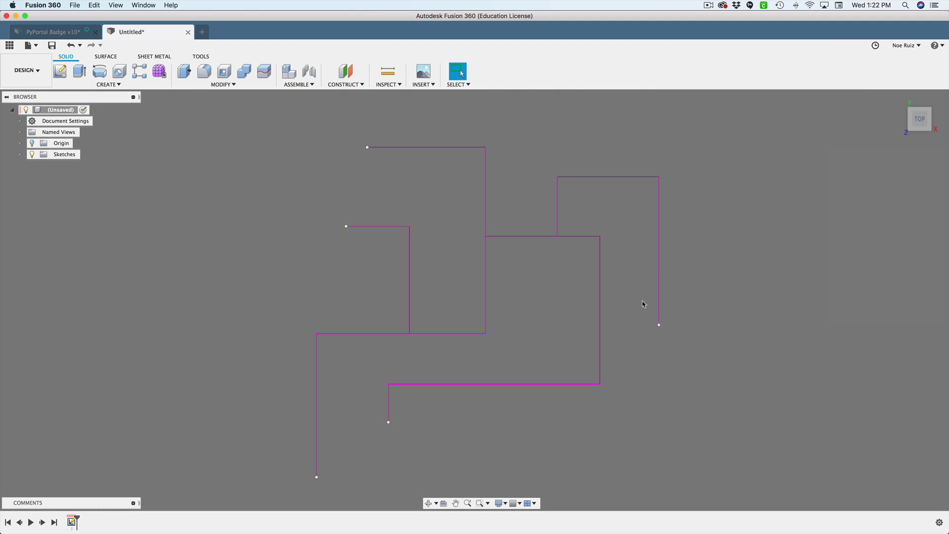
shift+middle_drag(641, 301, 636, 263)
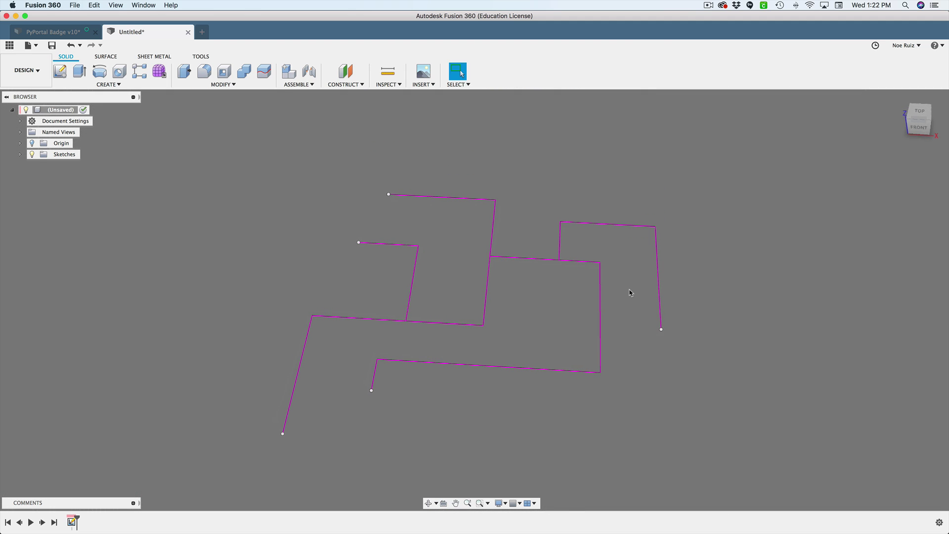
text(s)
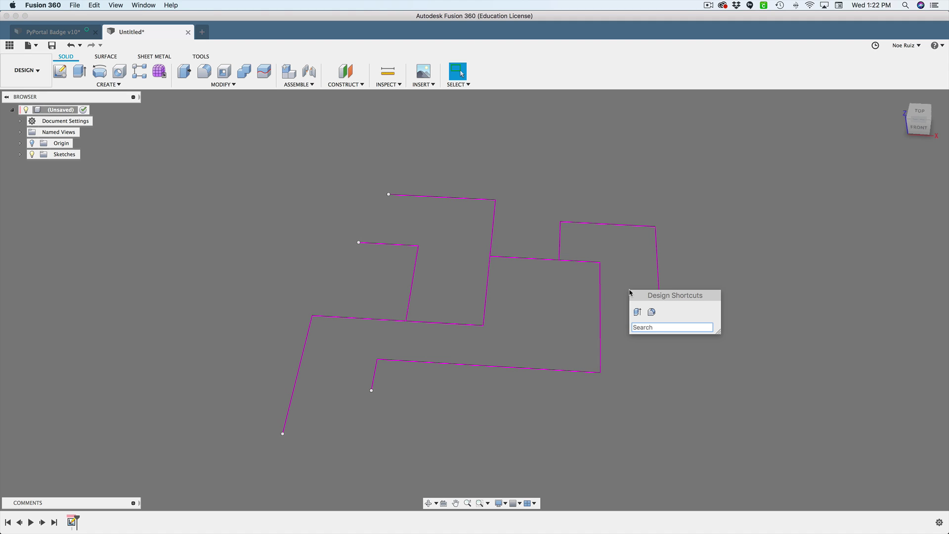
text(pip)
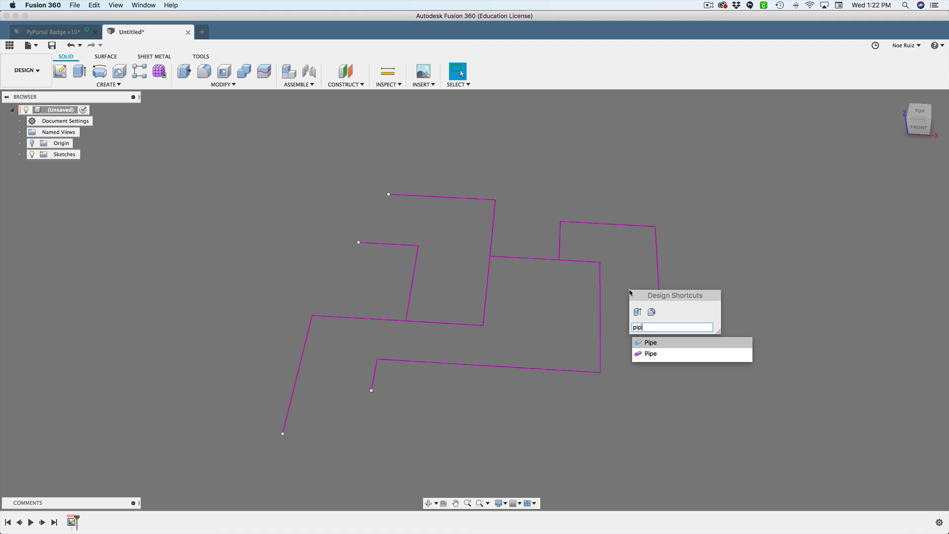
key(Return)
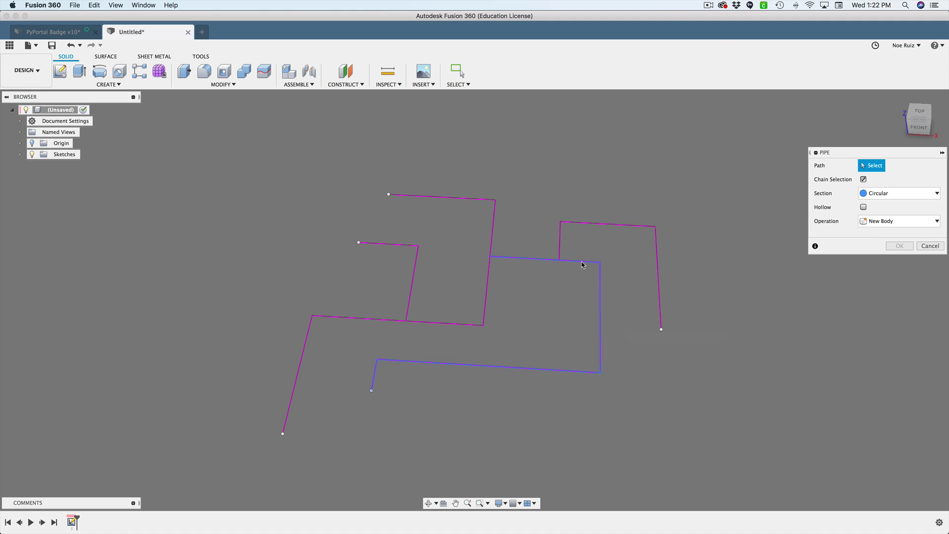
click(582, 265)
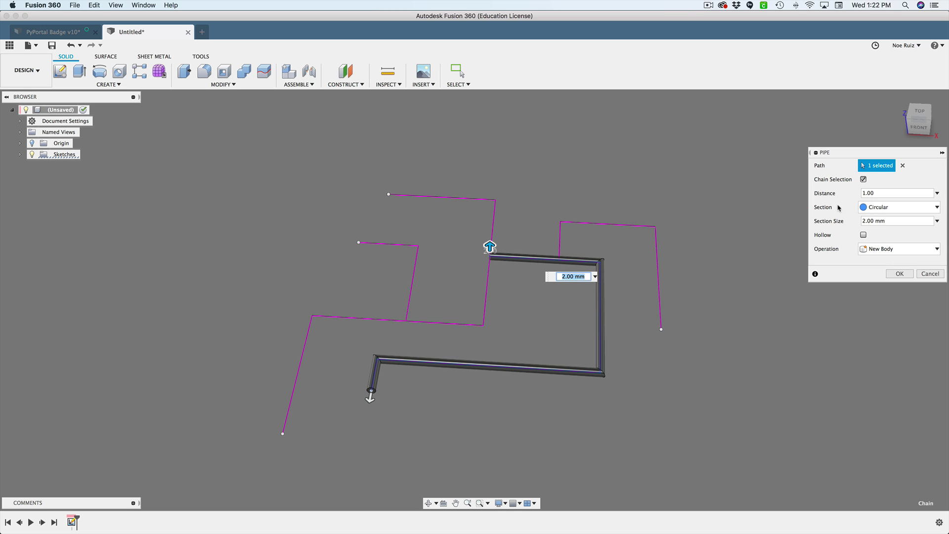
click(886, 208)
click(846, 204)
click(486, 298)
click(930, 273)
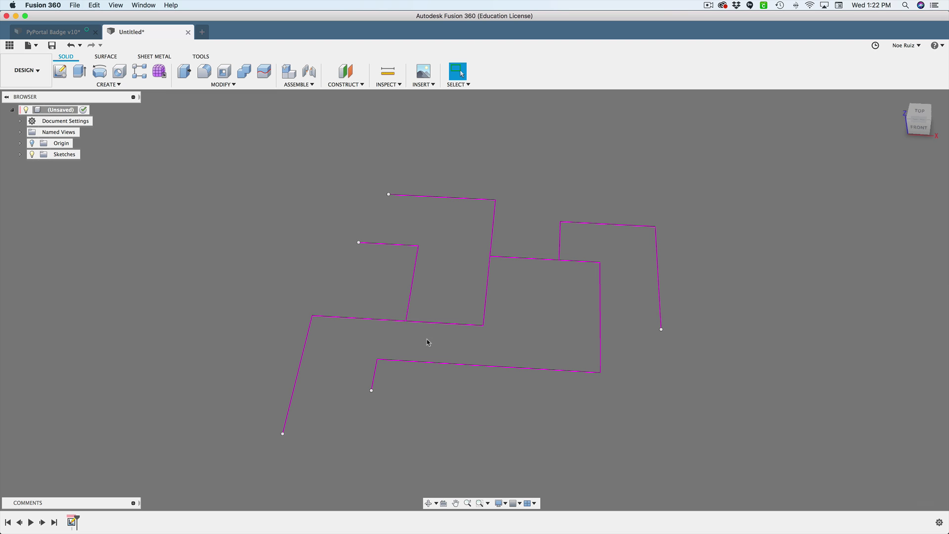
Step: Extrude all four sketched line chains 19 mm upward as surfaces in one operation
mouse_move(427, 341)
shift+middle_down()
mouse_move(459, 345)
mouse_move(475, 328)
mouse_move(464, 329)
shift+middle_up()
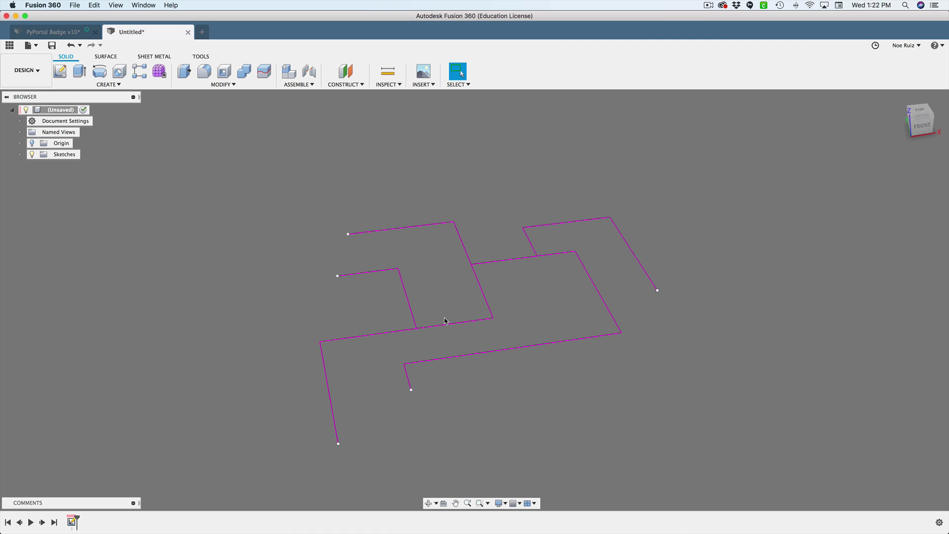
key(s)
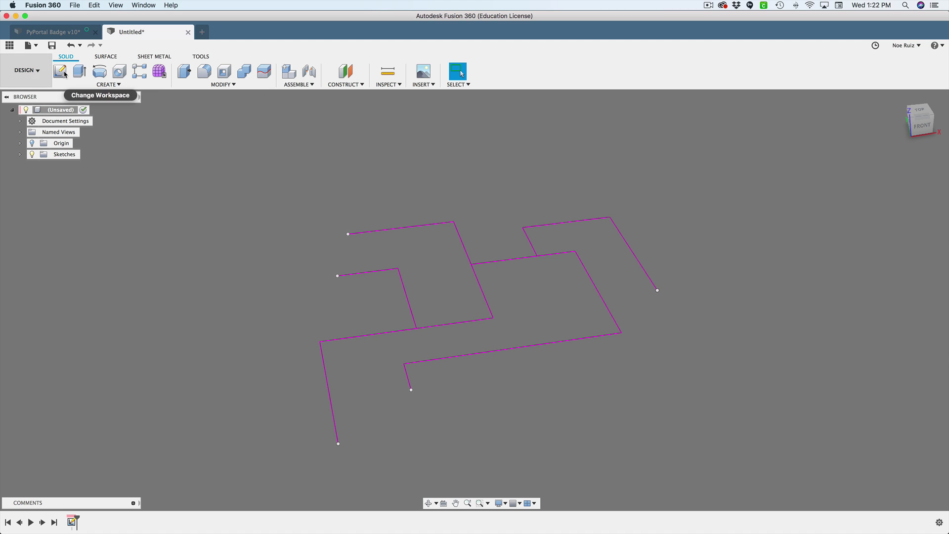
click(104, 56)
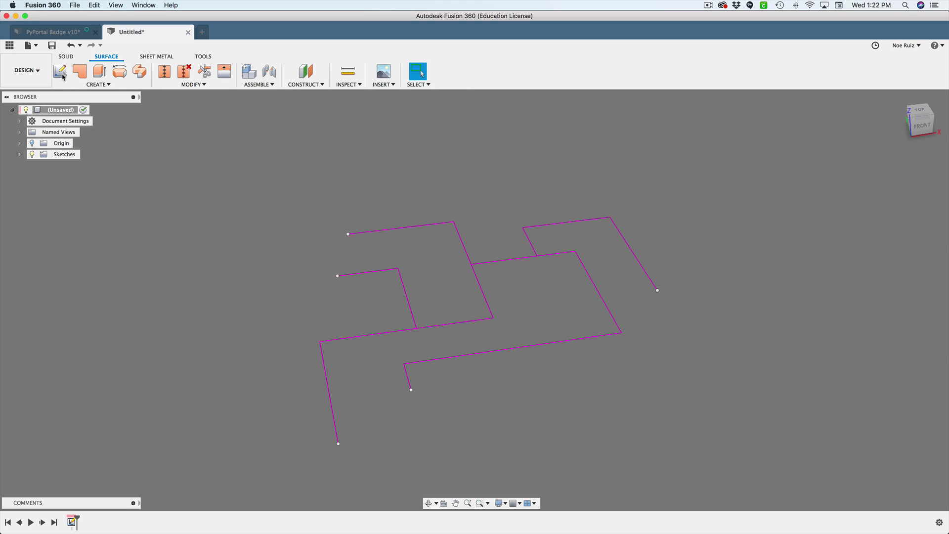
click(99, 72)
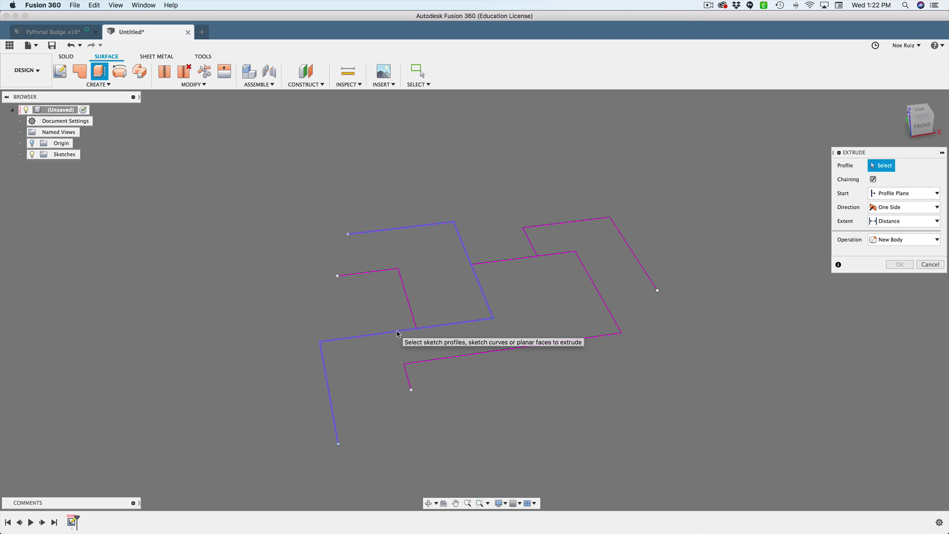
click(919, 109)
drag(245, 145, 698, 452)
scroll(502, 301, up, 2)
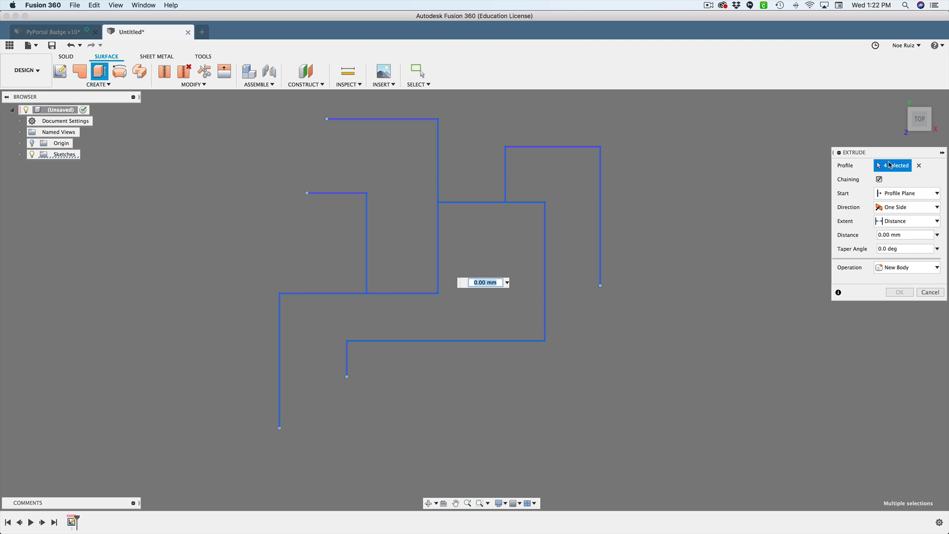
mouse_move(448, 279)
shift+middle_down()
mouse_move(356, 254)
mouse_move(354, 277)
shift+middle_up()
mouse_move(352, 279)
mouse_down()
mouse_move(354, 220)
mouse_move(349, 231)
mouse_move(360, 203)
mouse_move(363, 236)
mouse_up()
shift+middle_drag(362, 237, 314, 203)
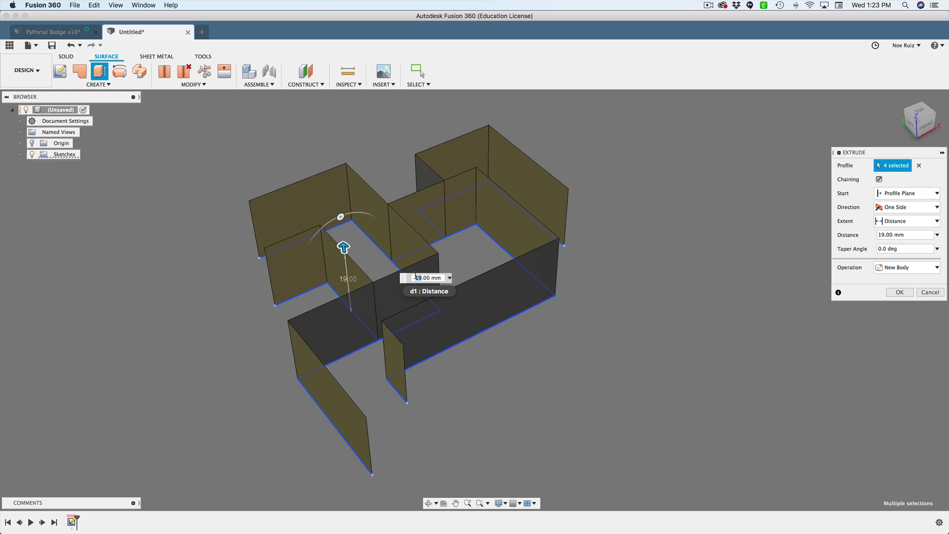
key(Return)
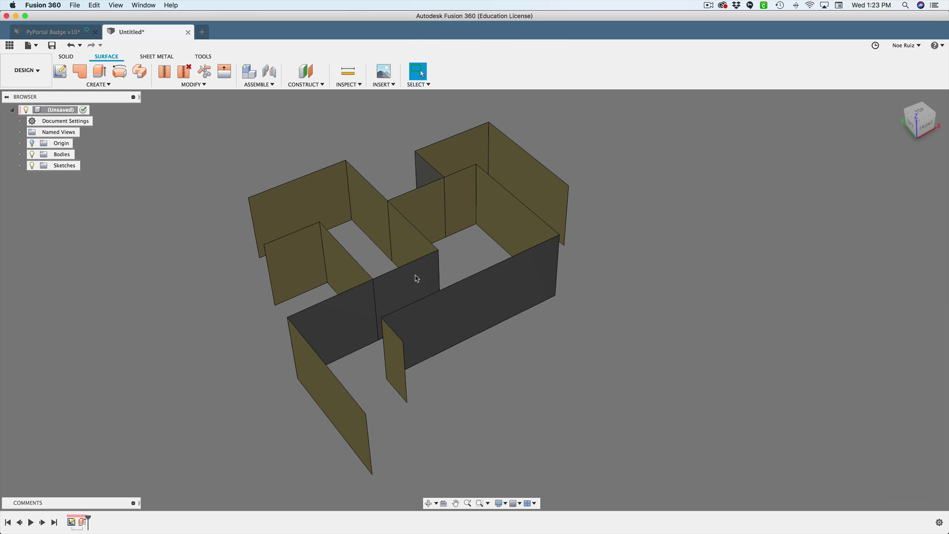
Step: Set up a Thicken of all the extruded wall faces, symmetric with a thickness of 1 mm
mouse_move(226, 316)
shift+middle_down()
mouse_move(228, 325)
mouse_move(214, 298)
mouse_move(226, 310)
mouse_move(223, 323)
shift+middle_up()
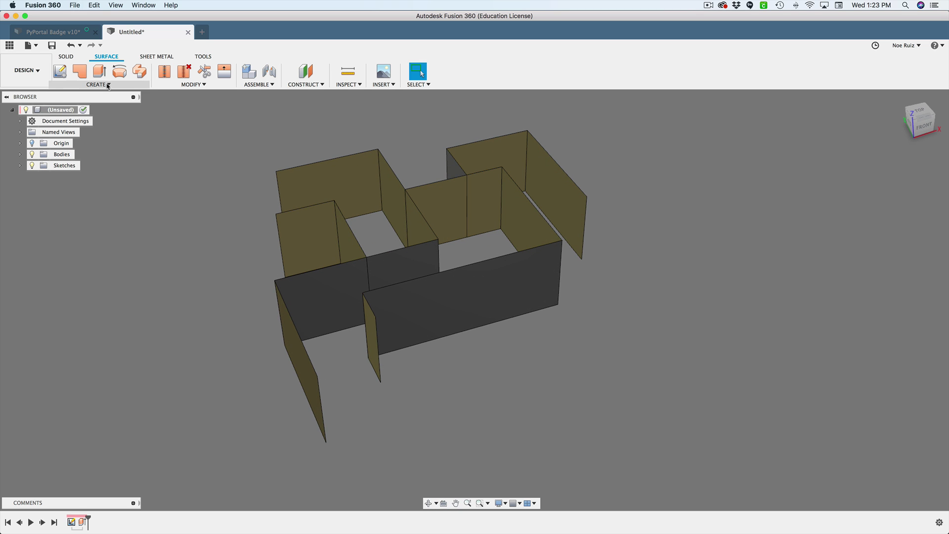
click(107, 85)
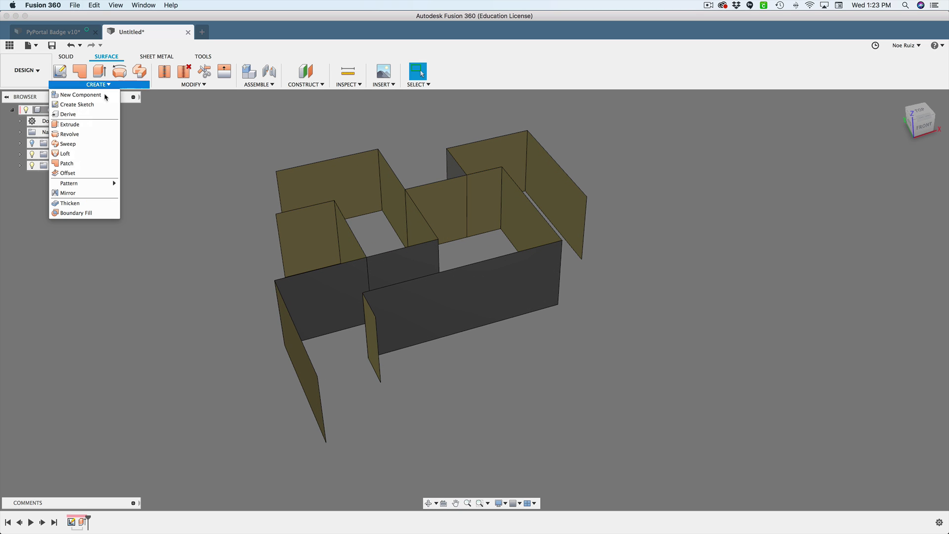
click(68, 203)
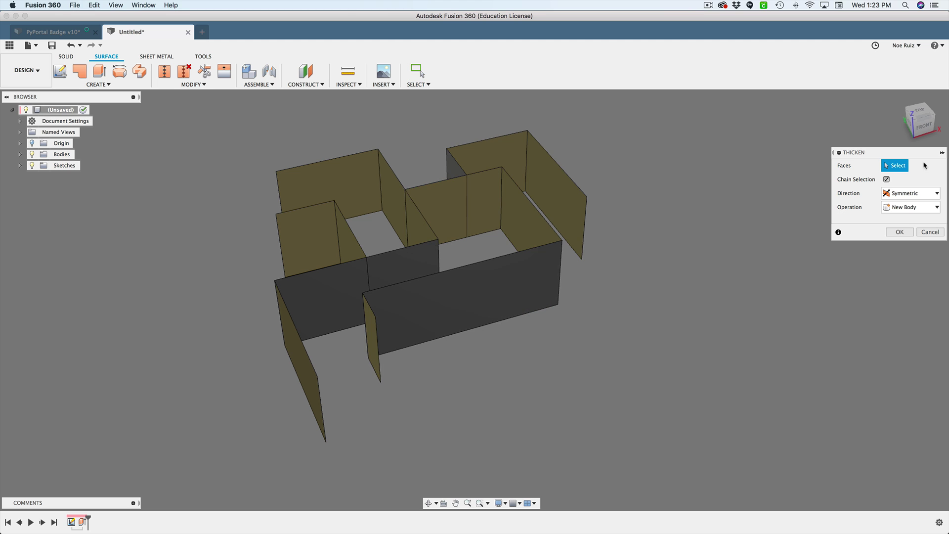
click(924, 115)
drag(206, 111, 700, 482)
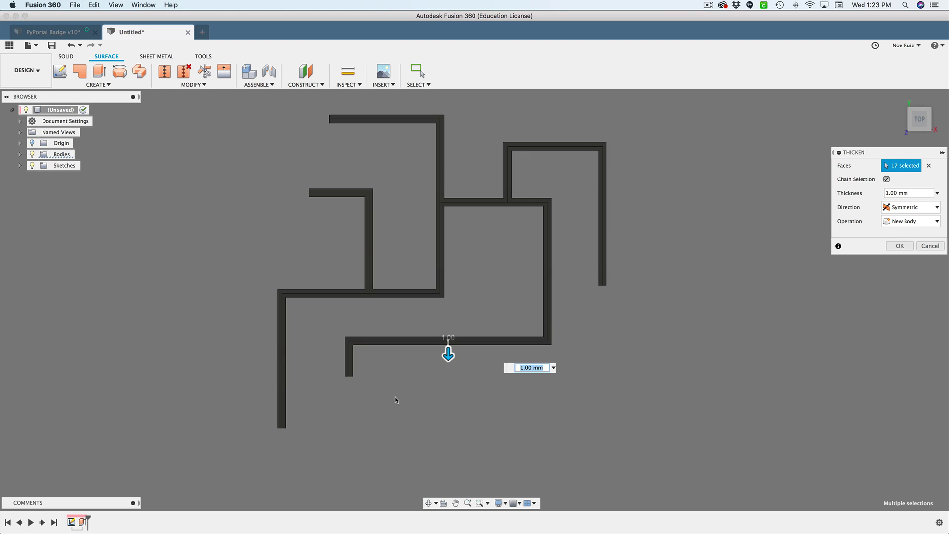
scroll(395, 397, up, 2)
shift+middle_drag(395, 397, 422, 361)
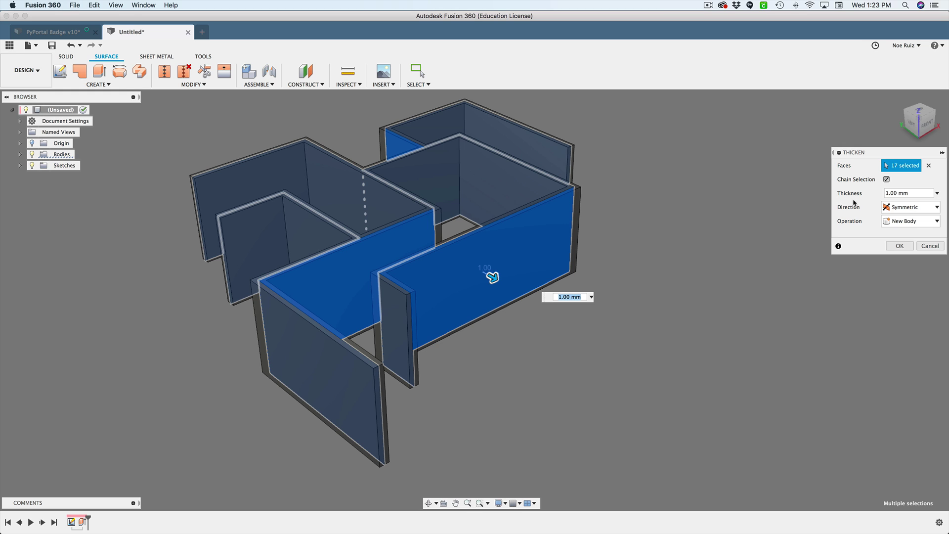
Step: Try the One Side thickening direction on the walls and set it back to Symmetric
click(900, 210)
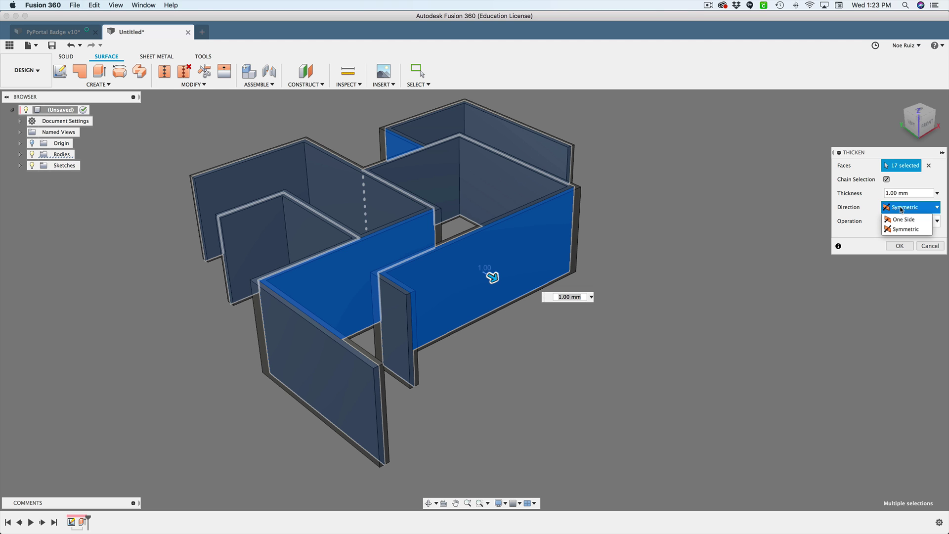
click(901, 220)
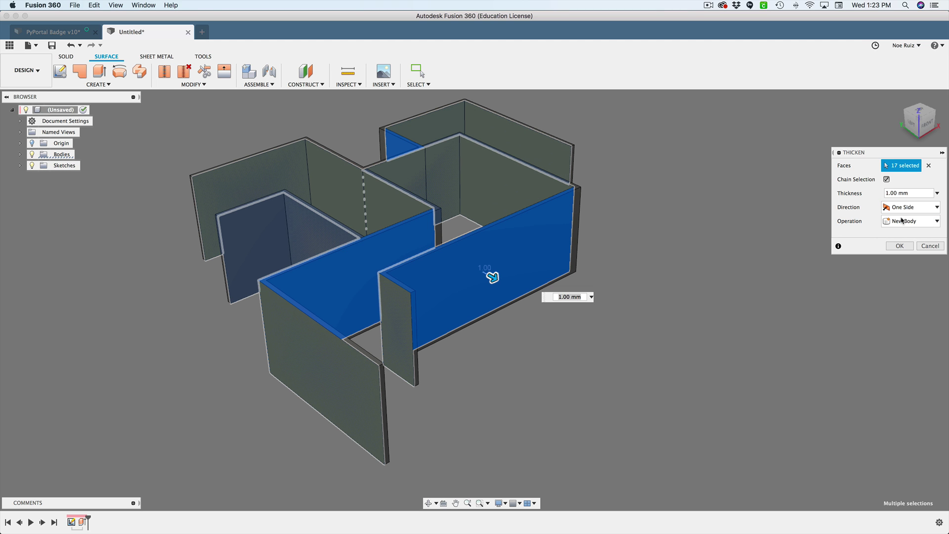
scroll(452, 270, up, 3)
scroll(453, 271, down, 2)
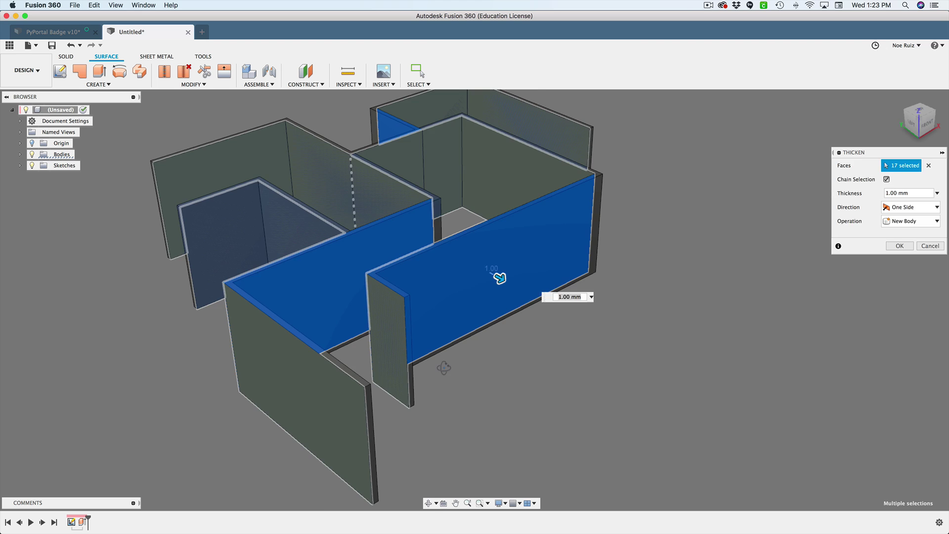
shift+middle_drag(444, 367, 424, 396)
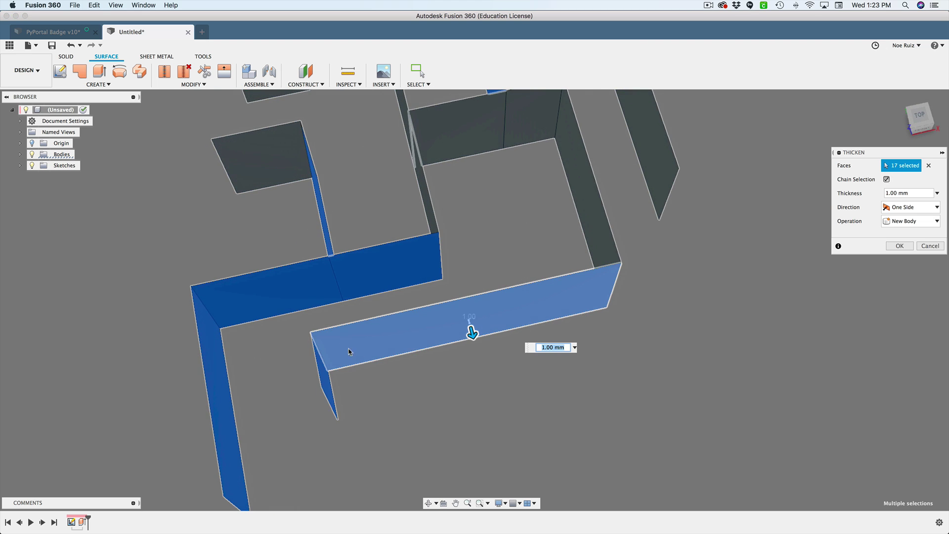
scroll(336, 346, up, 3)
scroll(330, 342, up, 3)
scroll(277, 338, down, 3)
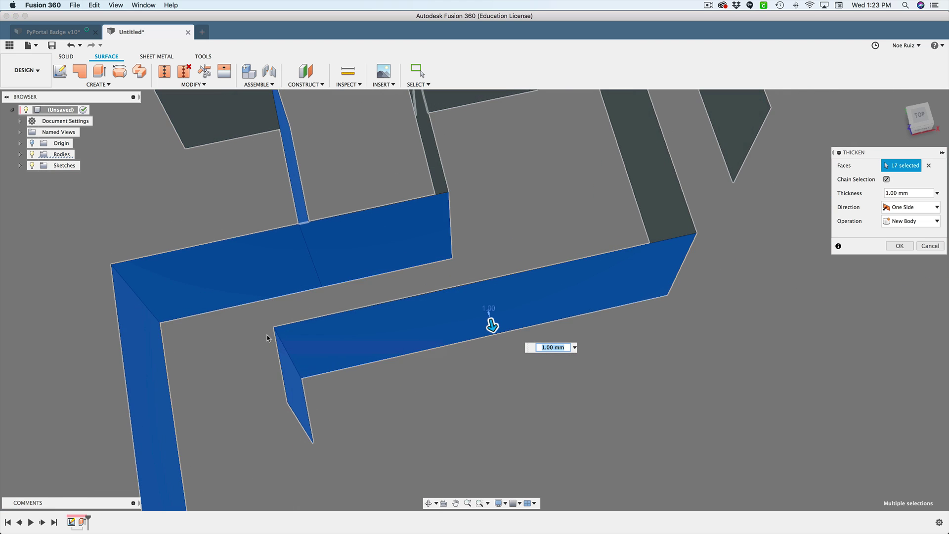
click(914, 207)
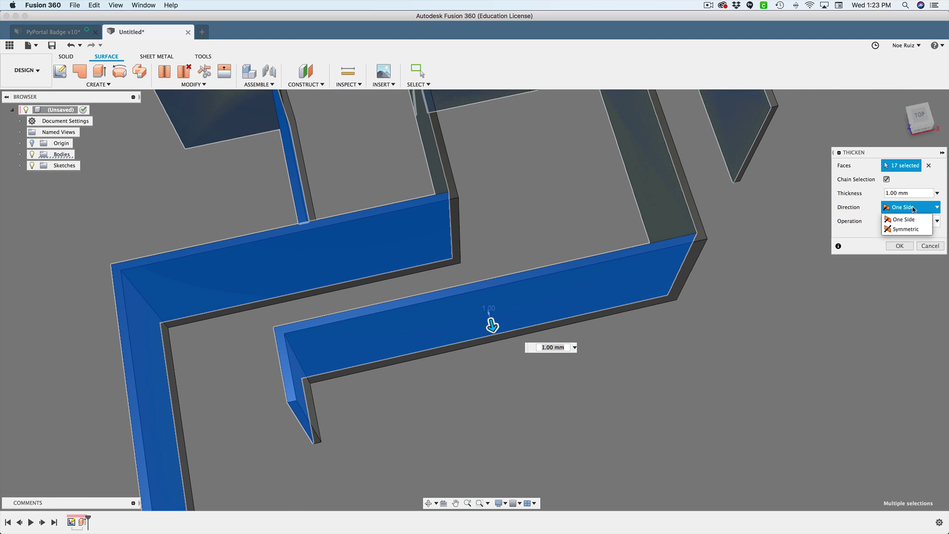
click(907, 230)
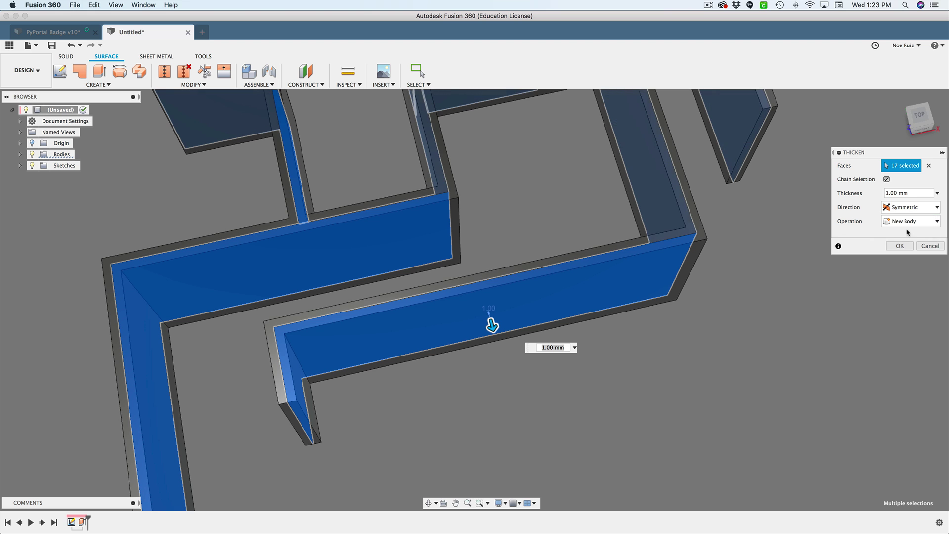
Step: Try a thickness of 2 mm for the symmetric wall thickening
scroll(618, 319, down, 3)
scroll(488, 385, down, 1)
shift+middle_drag(488, 385, 497, 362)
scroll(443, 327, up, 3)
click(617, 309)
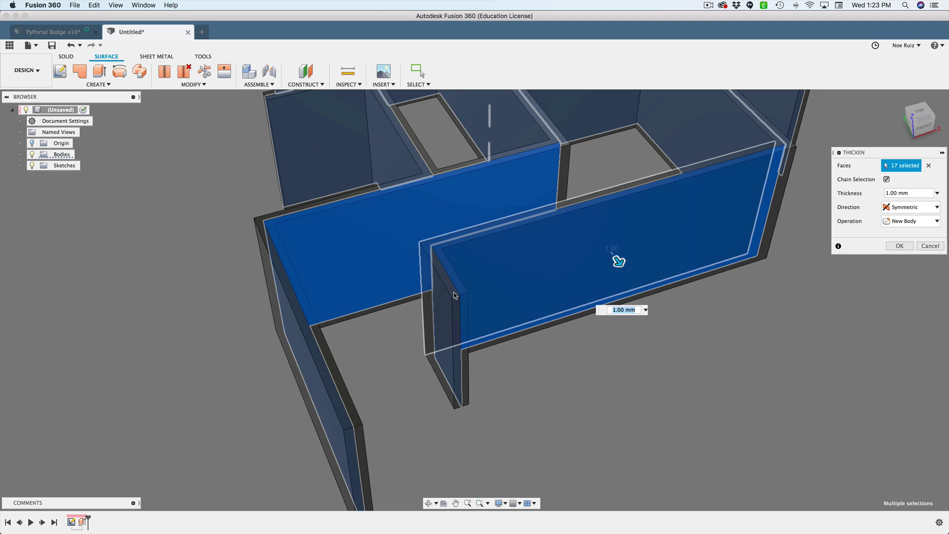
scroll(453, 295, down, 2)
text(21)
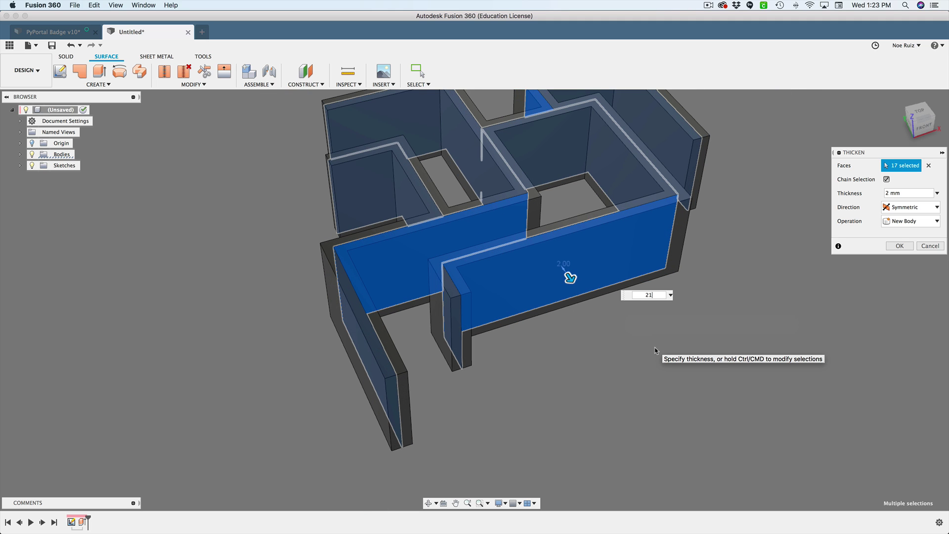
key(Return)
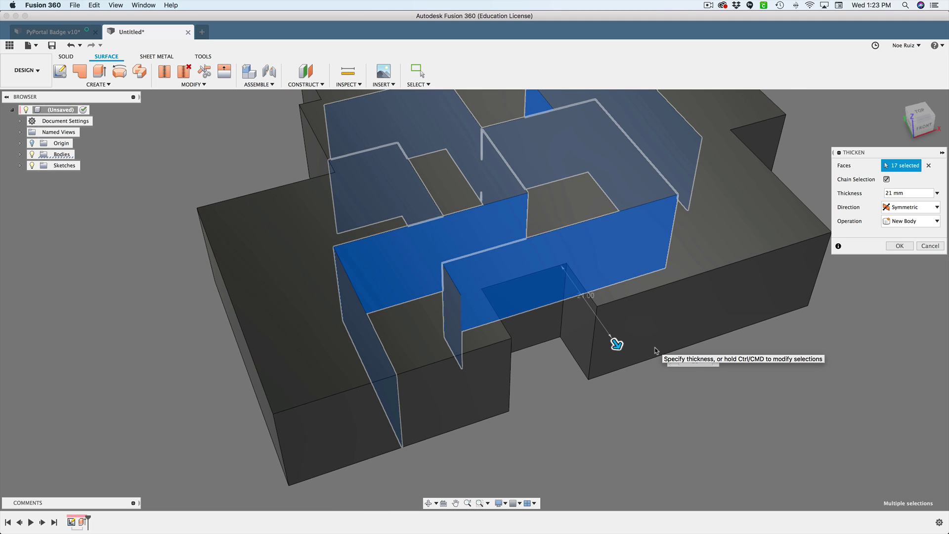
Step: Set the thickness to 1 mm and create the symmetrically thickened walls as a new body
text(1)
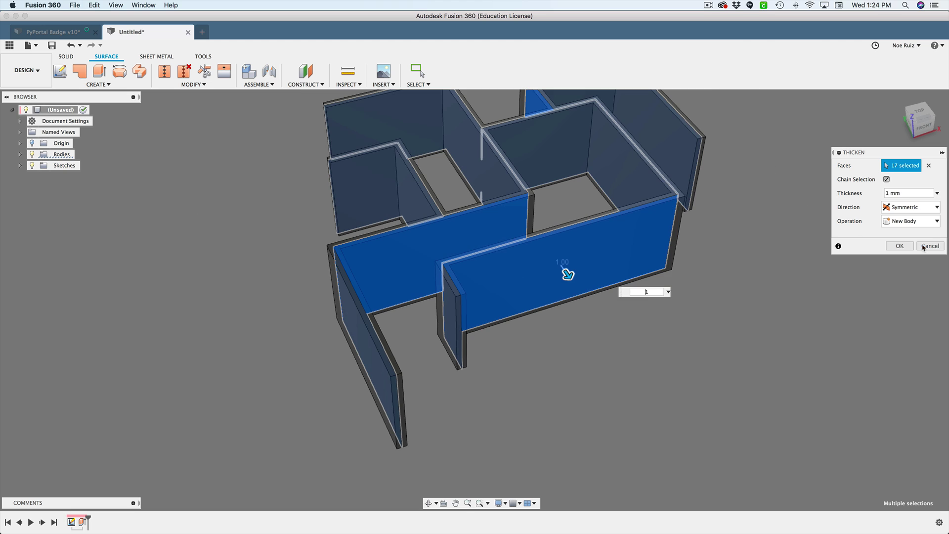
click(901, 223)
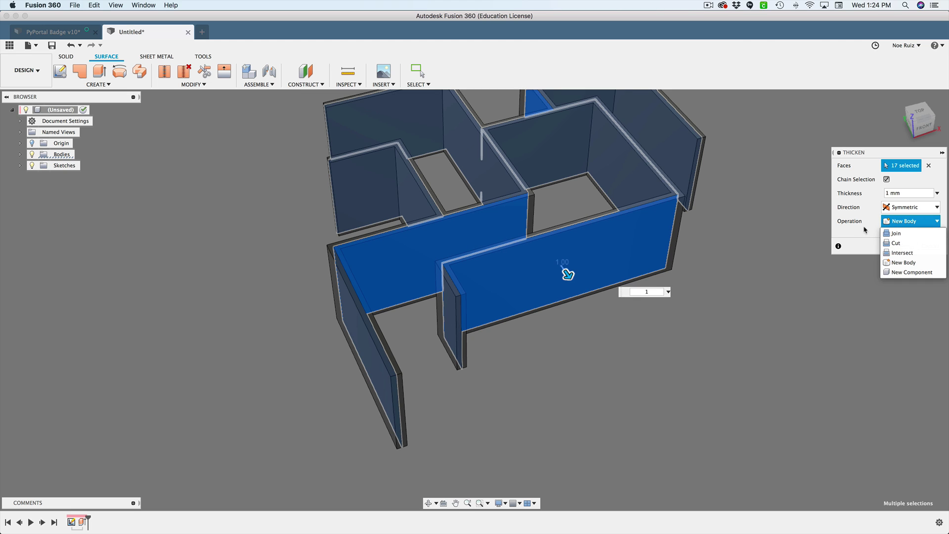
click(864, 228)
click(898, 246)
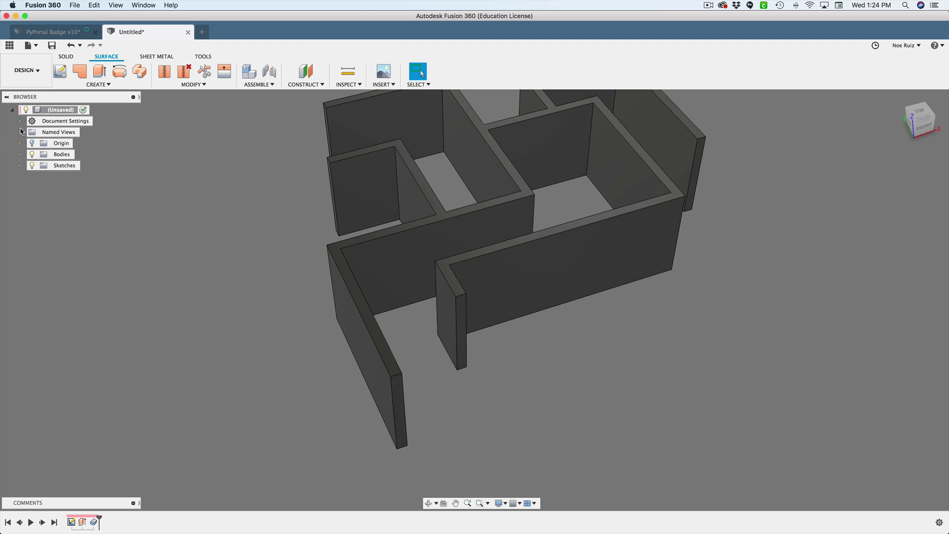
Step: Remove the four leftover surface bodies from the design, keeping only the thickened solid body
click(21, 154)
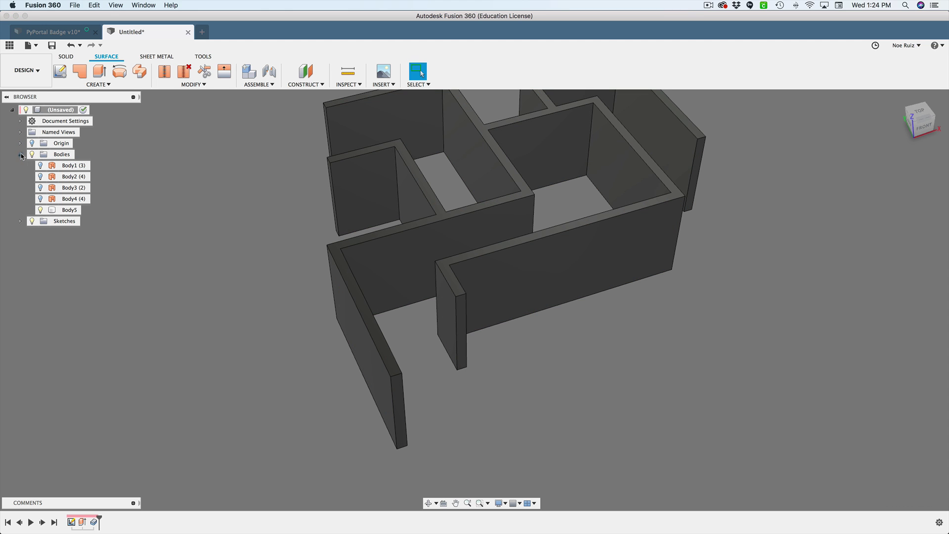
click(69, 166)
shift+click(74, 199)
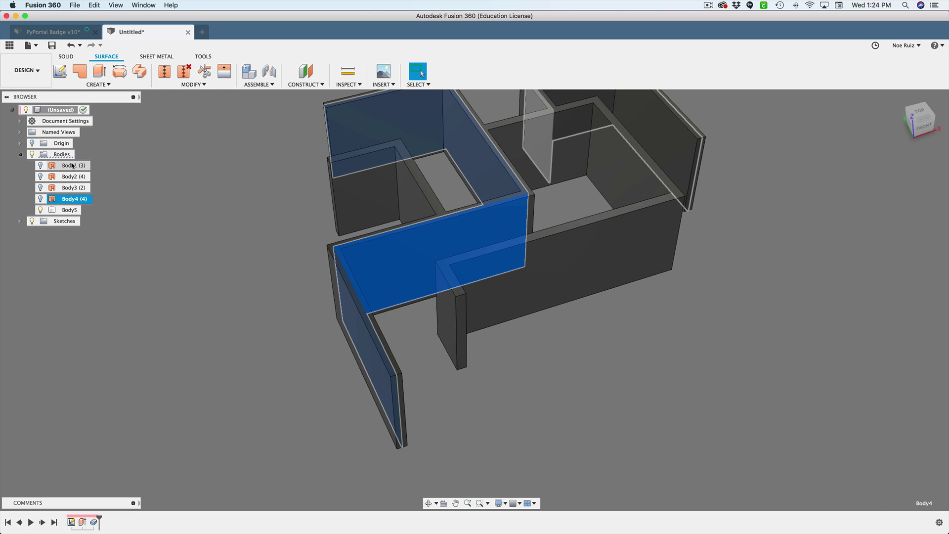
right_click(73, 165)
click(96, 290)
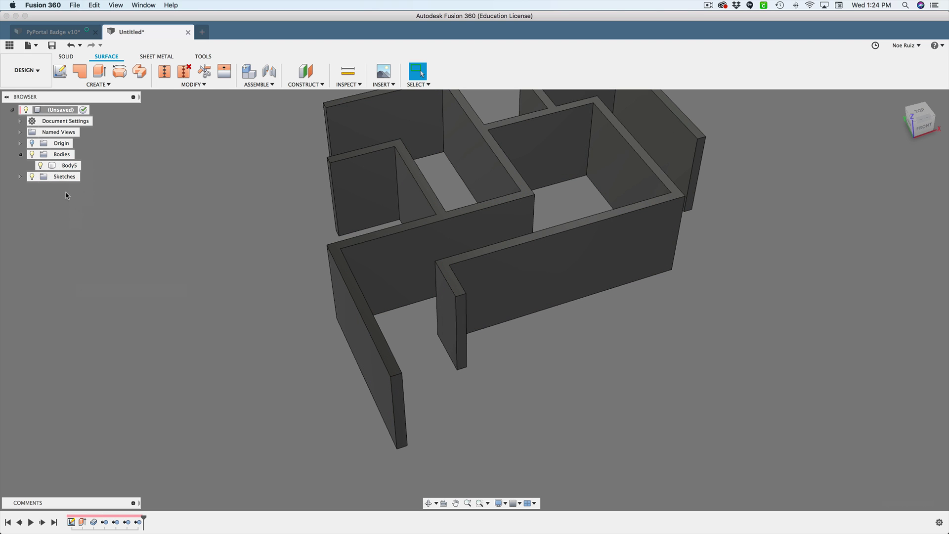
click(58, 164)
scroll(170, 282, down, 3)
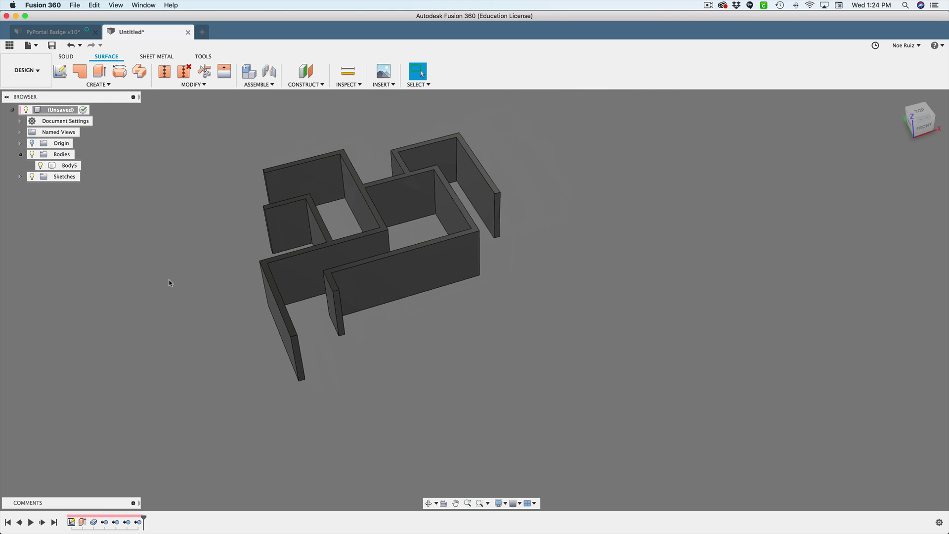
scroll(329, 289, up, 3)
click(212, 250)
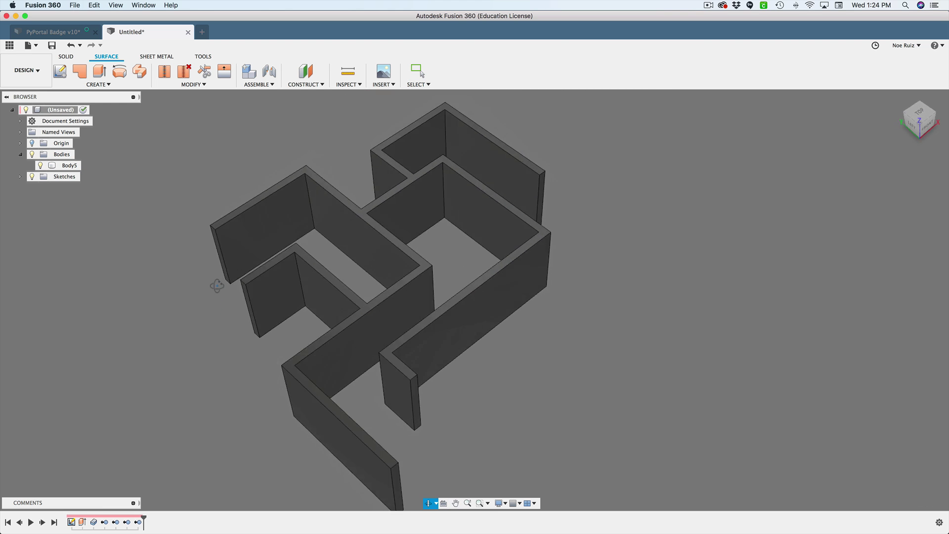
key(Escape)
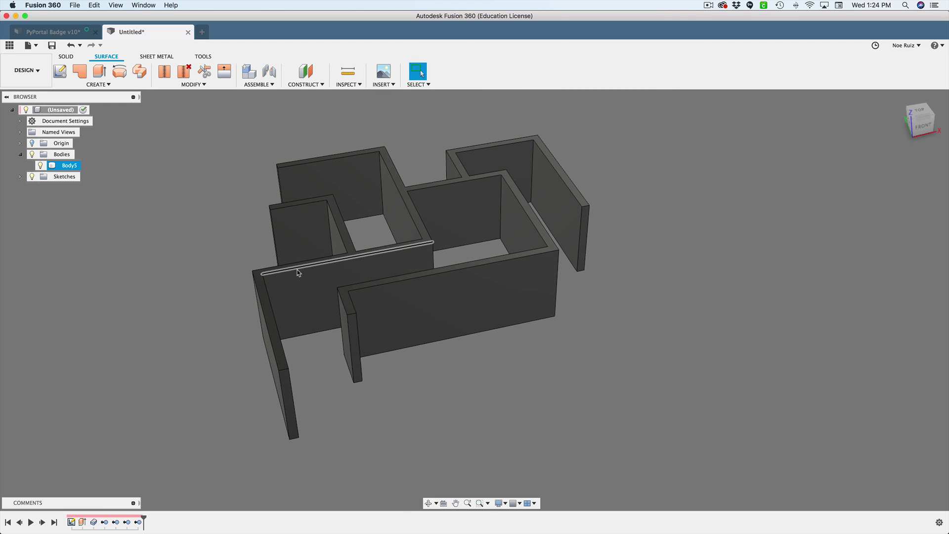
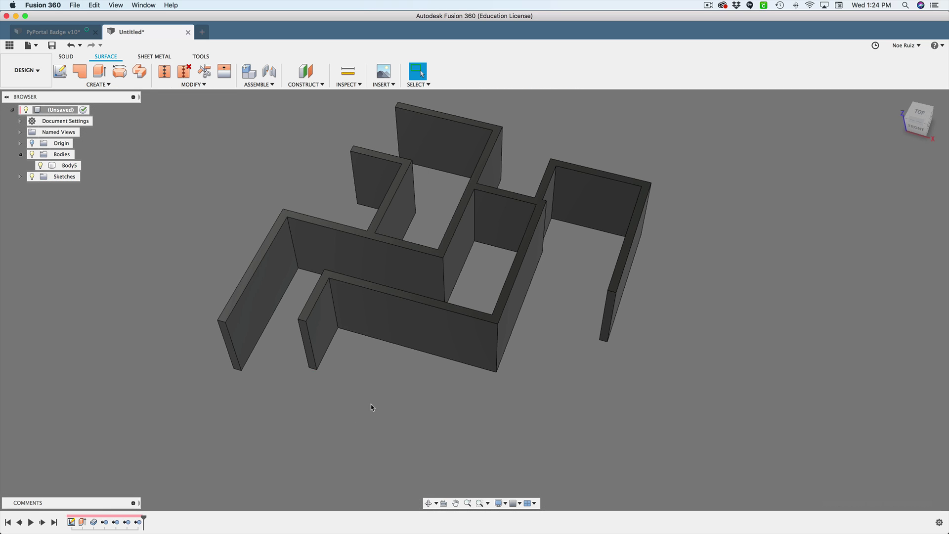
Step: Edit the base sketch to round the outer corner of the long branch with a 5 mm fillet, and finish the sketch
mouse_move(372, 407)
shift+middle_down()
mouse_move(388, 402)
mouse_move(402, 364)
mouse_move(428, 360)
mouse_move(421, 394)
mouse_move(386, 398)
shift+middle_up()
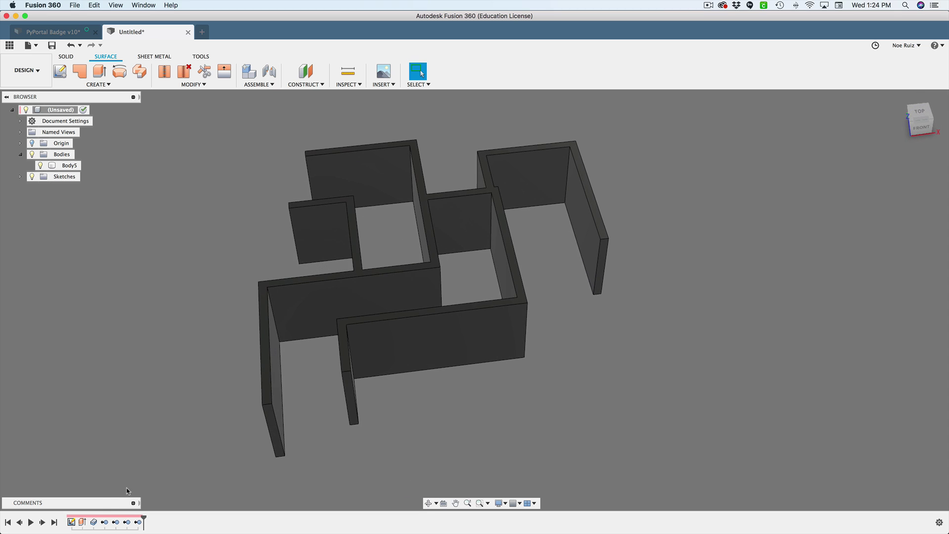
double_click(72, 522)
scroll(346, 321, up, 3)
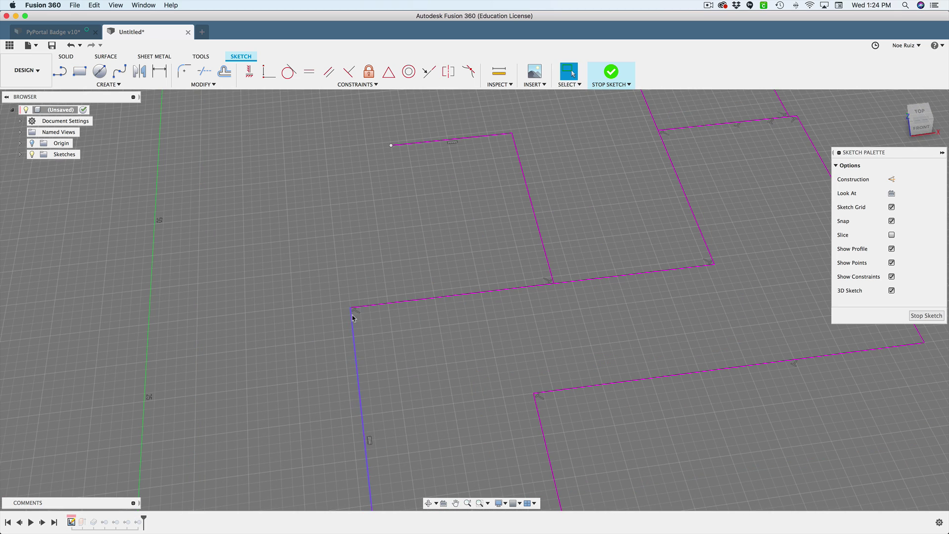
text(sf)
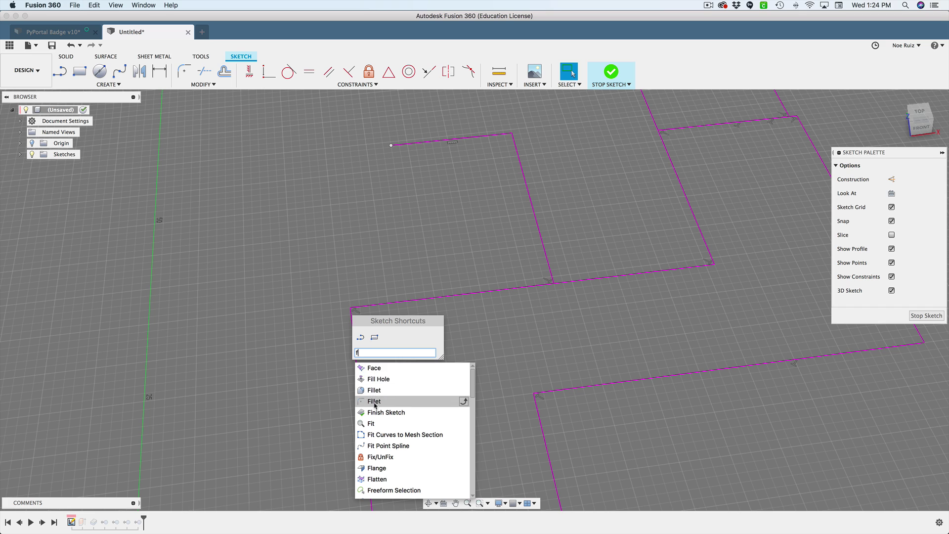
click(374, 401)
click(351, 309)
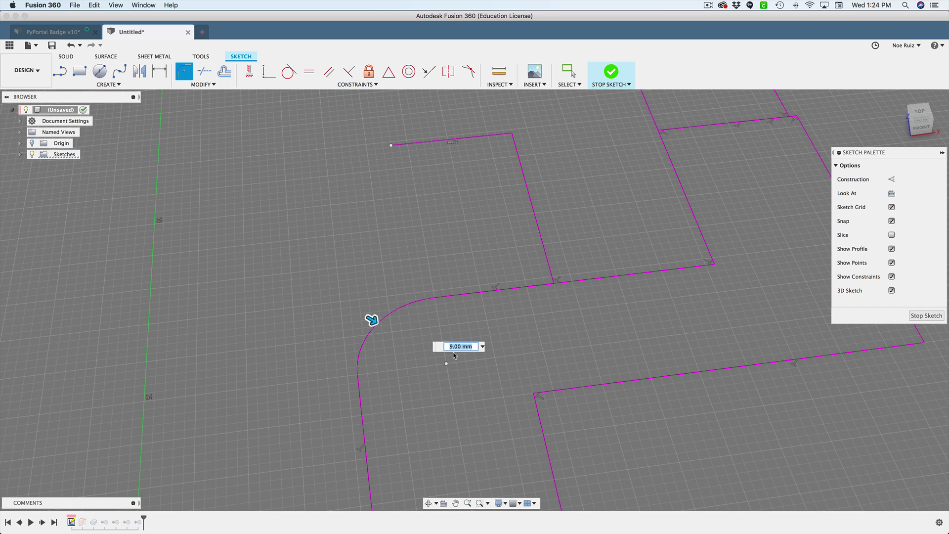
text(5)
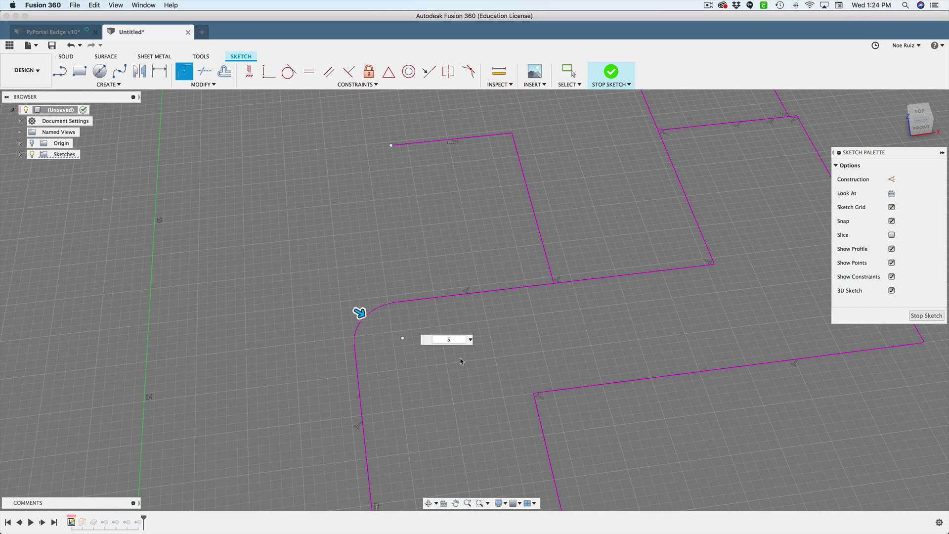
key(Return)
scroll(464, 382, down, 2)
click(611, 72)
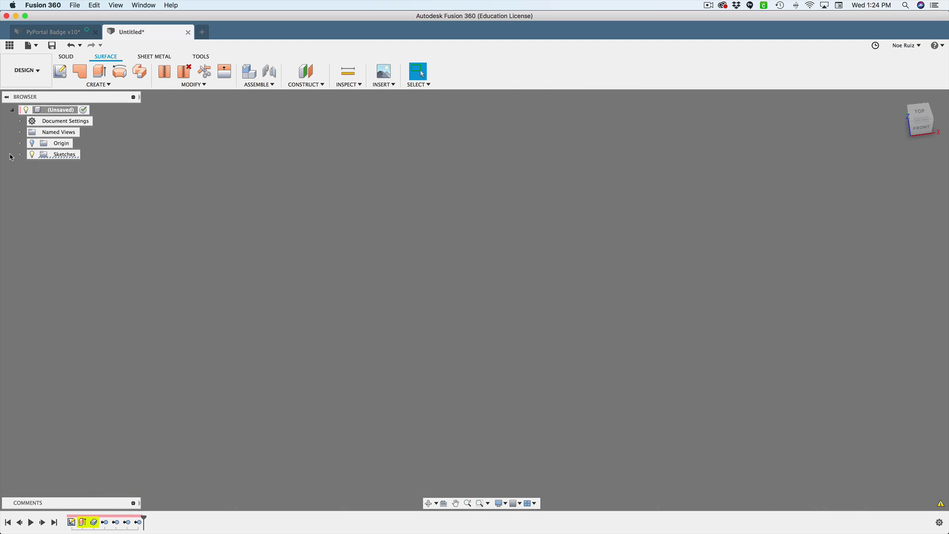
Step: Show the sketch and edit the surface extrusion, replacing its profile selection with all sketch lines including the filleted corner
click(40, 166)
scroll(150, 373, down, 2)
double_click(82, 521)
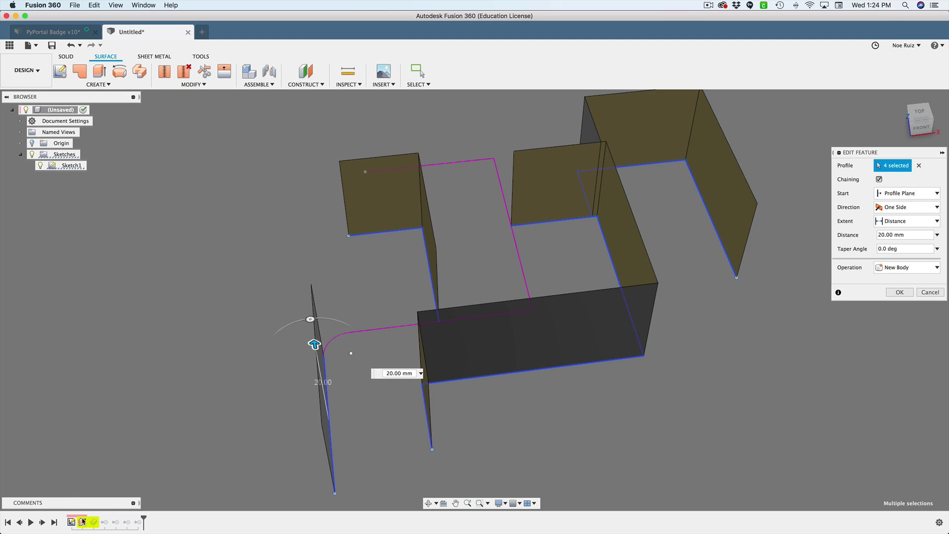
click(919, 165)
click(919, 113)
scroll(504, 292, down, 2)
middle_drag(545, 255, 496, 276)
mouse_move(271, 132)
mouse_down()
mouse_move(669, 403)
mouse_move(744, 484)
mouse_up()
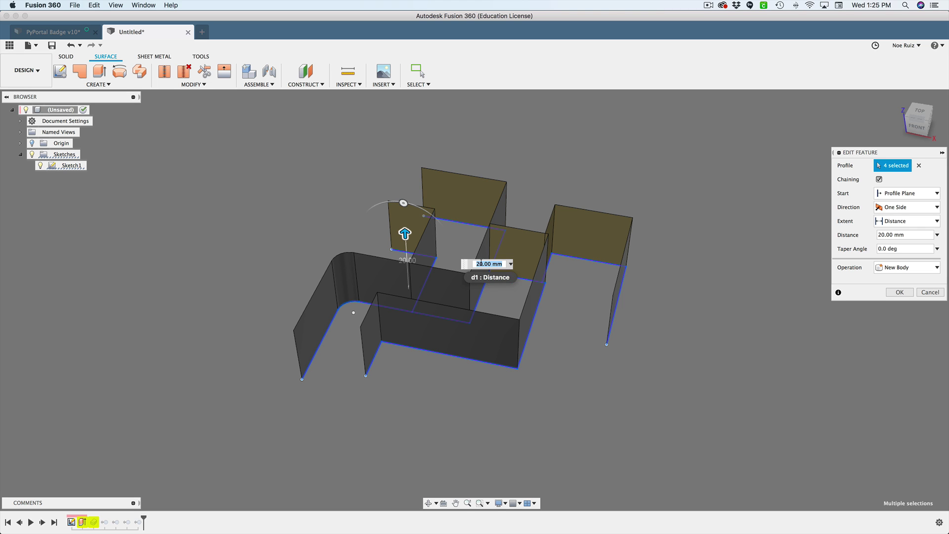
click(893, 295)
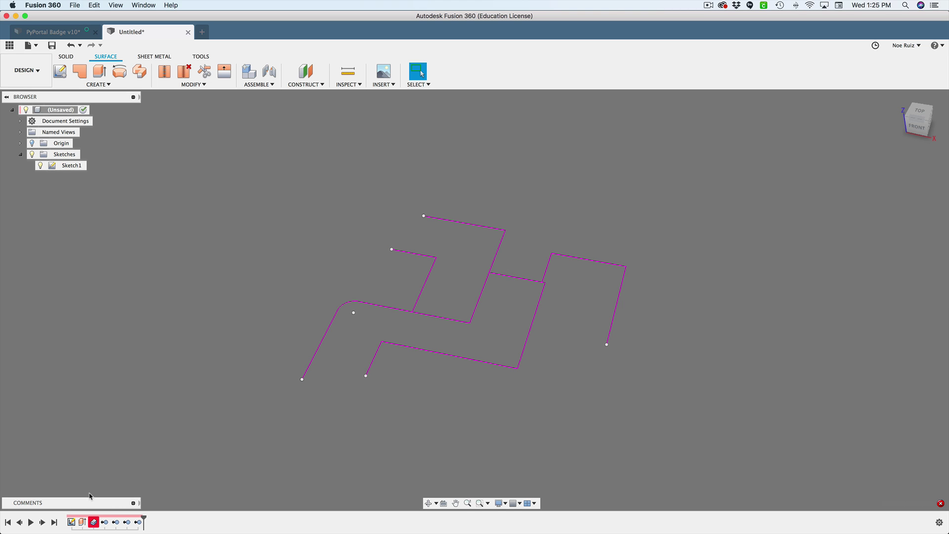
Step: Edit the failed Thicken feature to include the faces of the rebuilt wall with the rounded corner
double_click(94, 522)
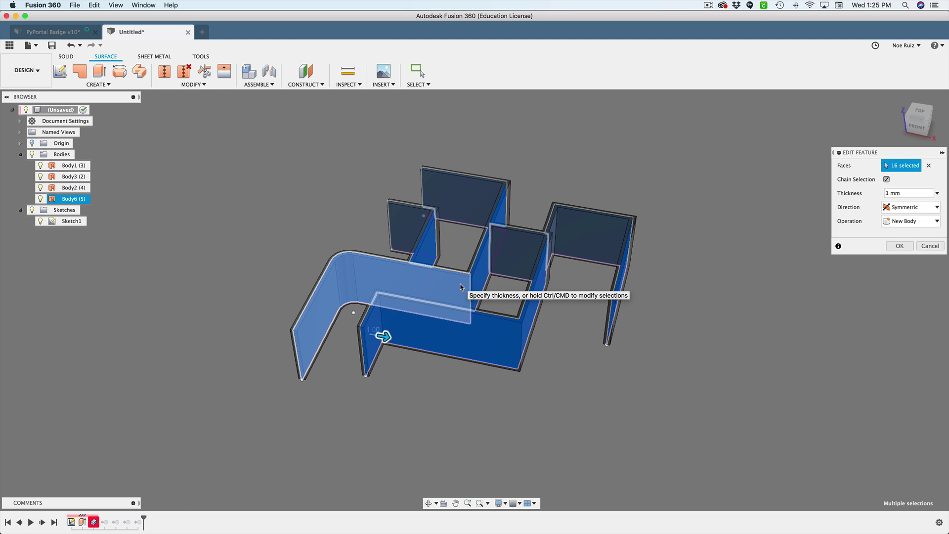
scroll(363, 220, down, 1)
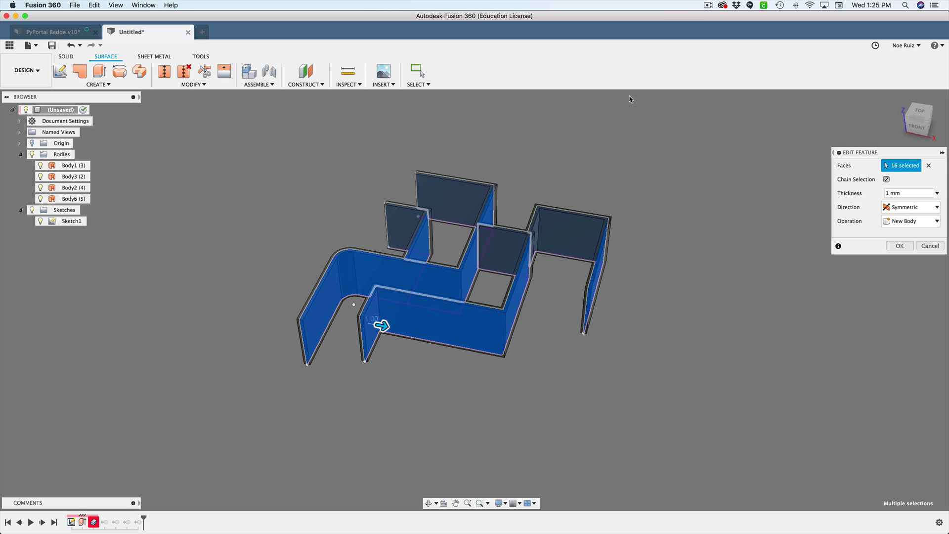
scroll(356, 301, up, 4)
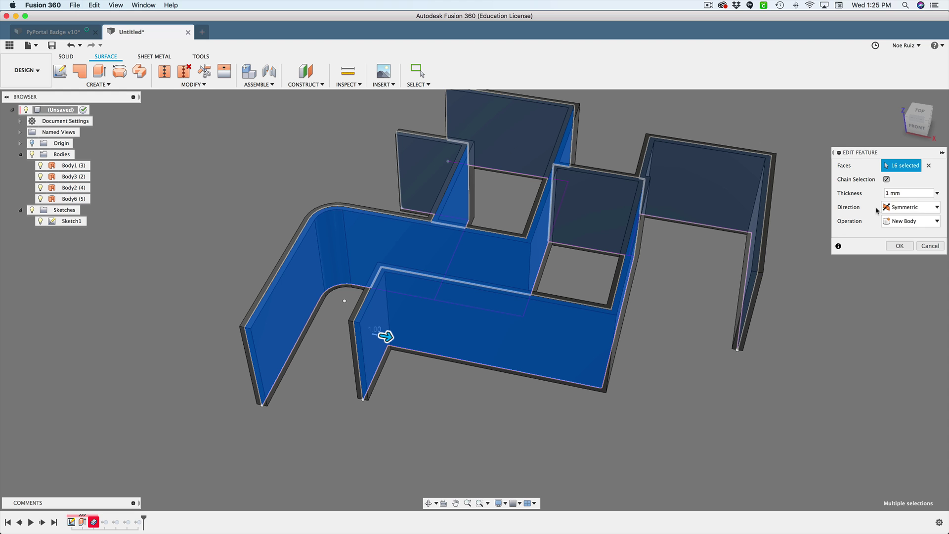
click(900, 246)
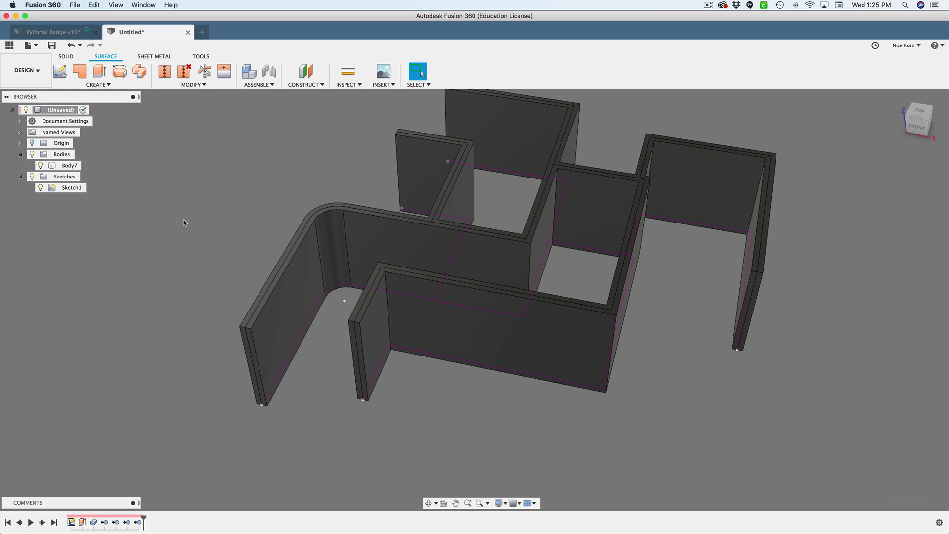
Step: Examine the updated solid walls and the rounded corner from several angles
shift+middle_drag(140, 338, 4, 247)
mouse_move(232, 353)
shift+middle_down()
mouse_move(246, 324)
mouse_move(238, 346)
shift+middle_up()
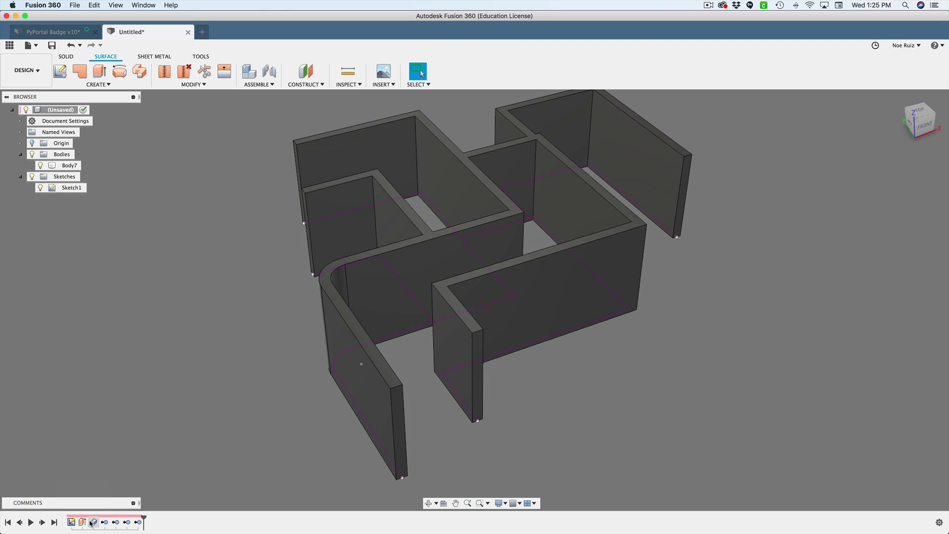
shift+middle_drag(226, 411, 222, 369)
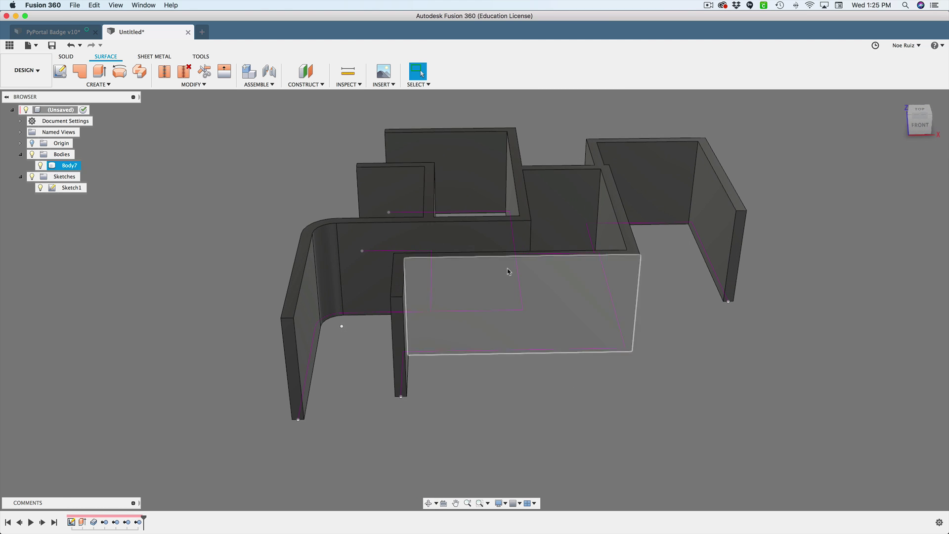
shift+middle_drag(211, 251, 198, 278)
scroll(160, 285, down, 4)
scroll(161, 285, up, 3)
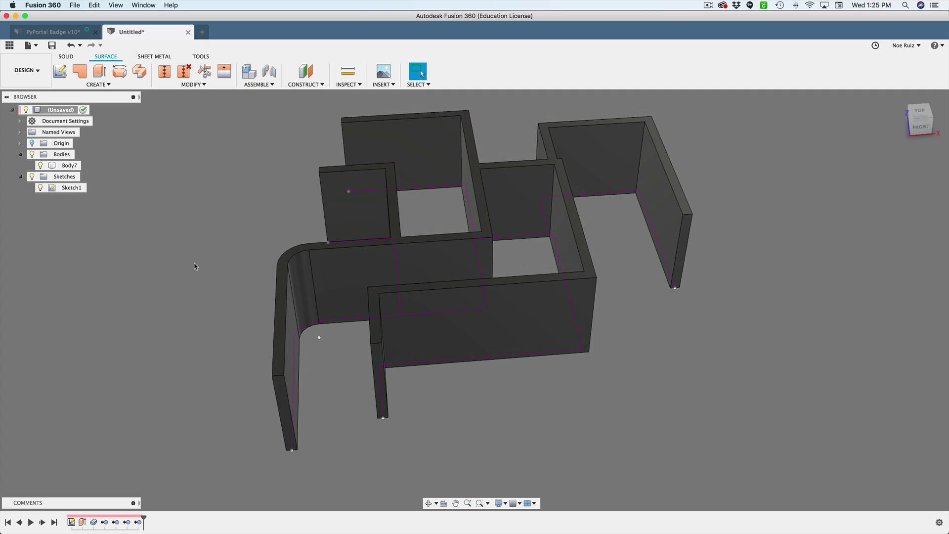